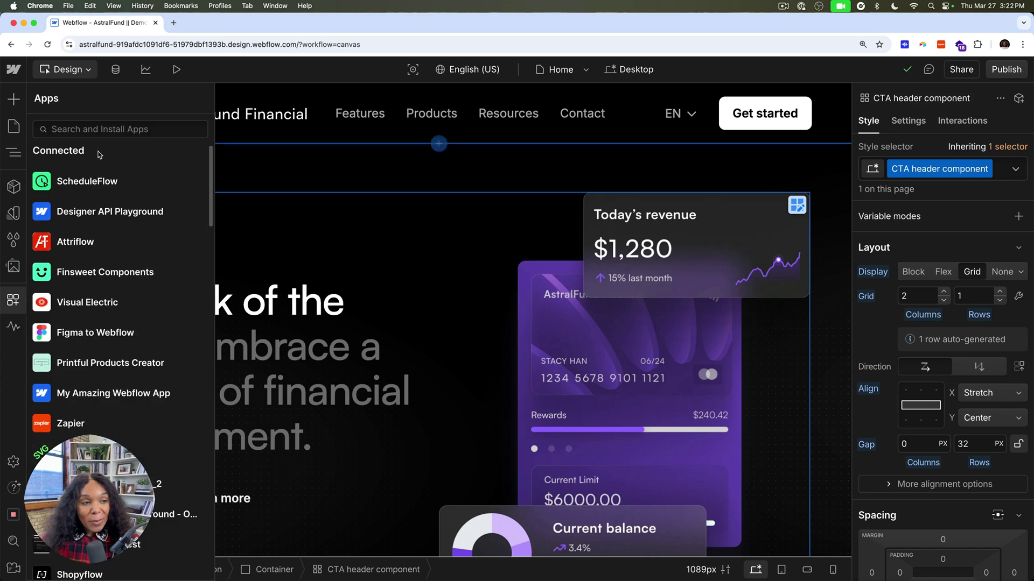
Launch ScheduleFlow, move its window left, and list the Authors CMS items with their publish status
{"action": "left_click", "coordinate": [188, 178]}
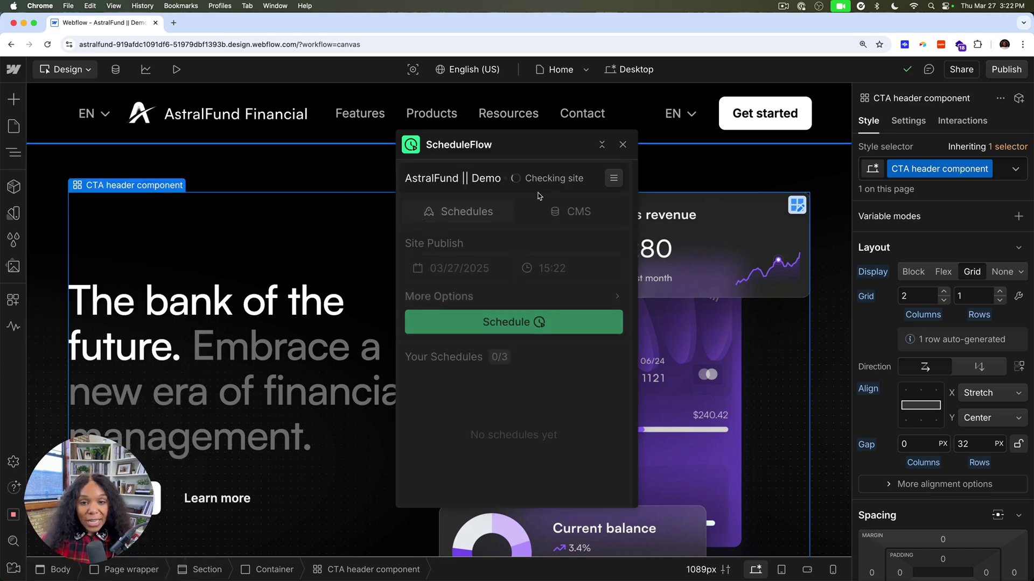
{"action": "left_click_drag", "start_coordinate": [534, 143], "coordinate": [302, 132]}
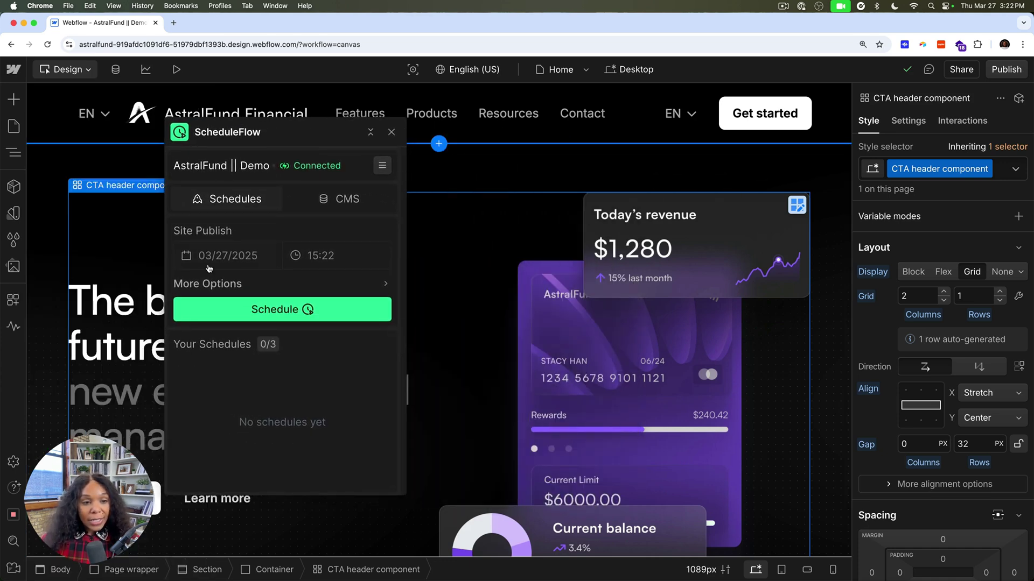
{"action": "left_click", "coordinate": [311, 201]}
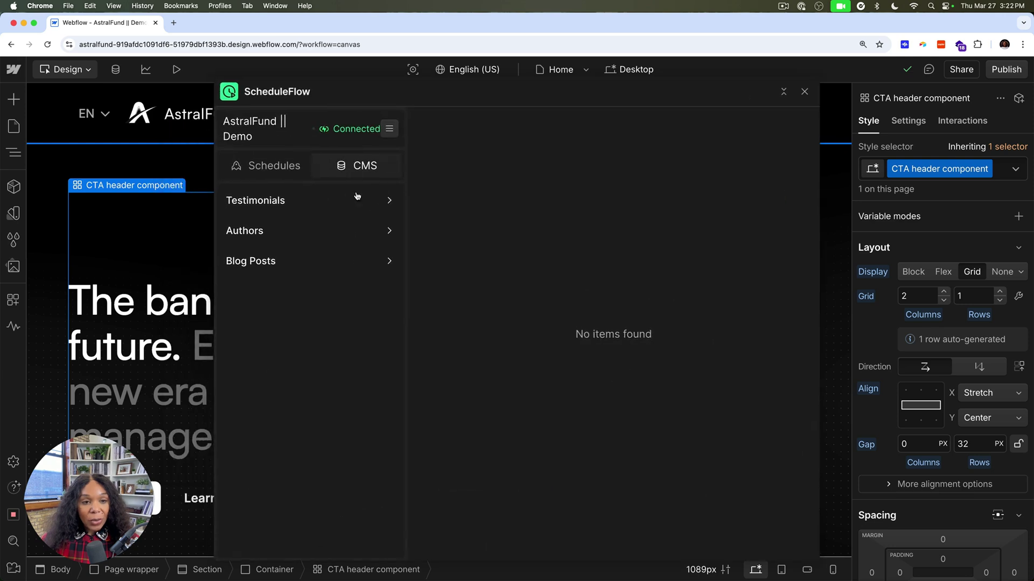
{"action": "left_click", "coordinate": [349, 230]}
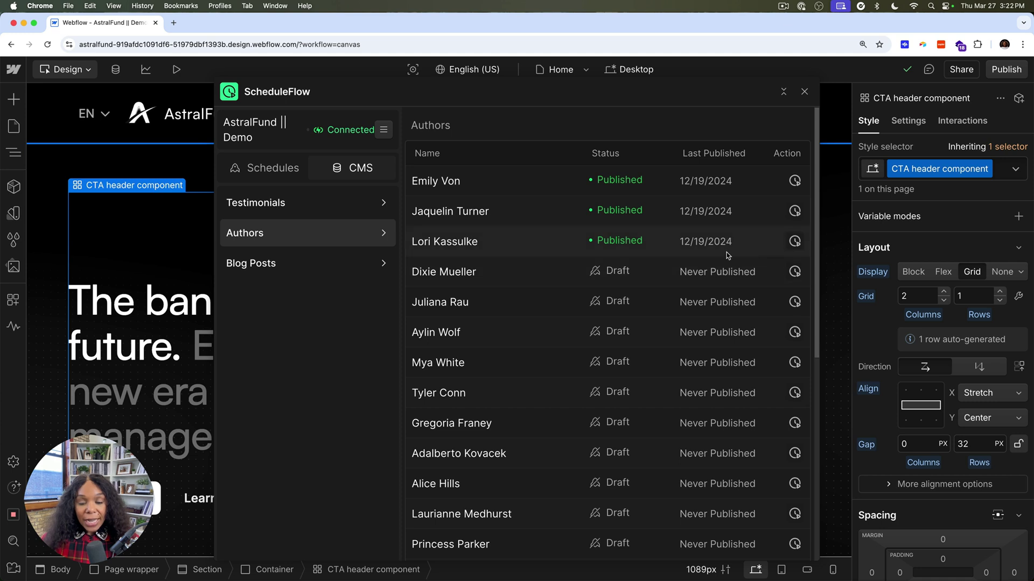
Schedule the first draft author to publish on 03/27/2025 at 15:24
{"action": "left_click", "coordinate": [796, 272]}
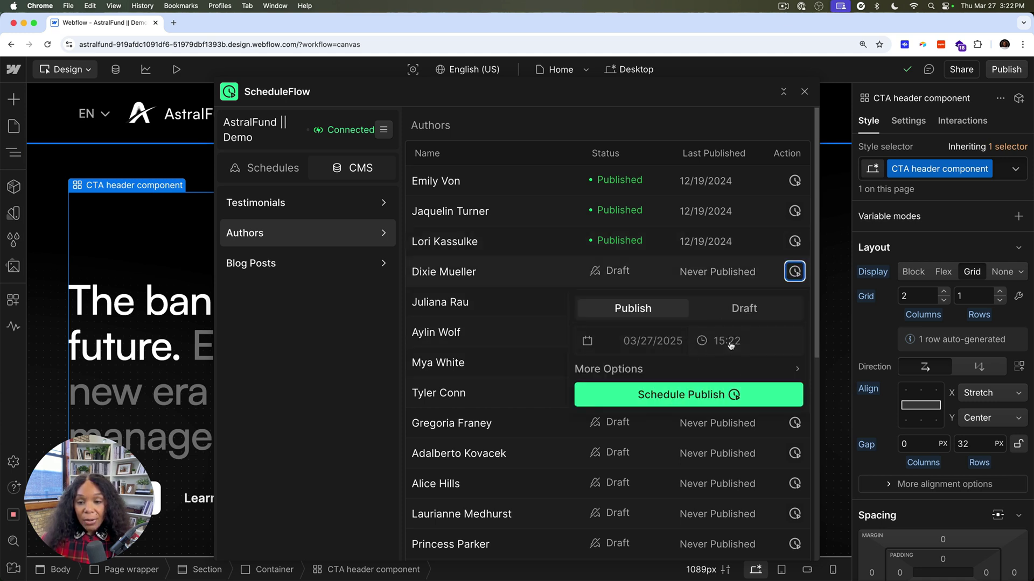
{"action": "left_click", "coordinate": [731, 345]}
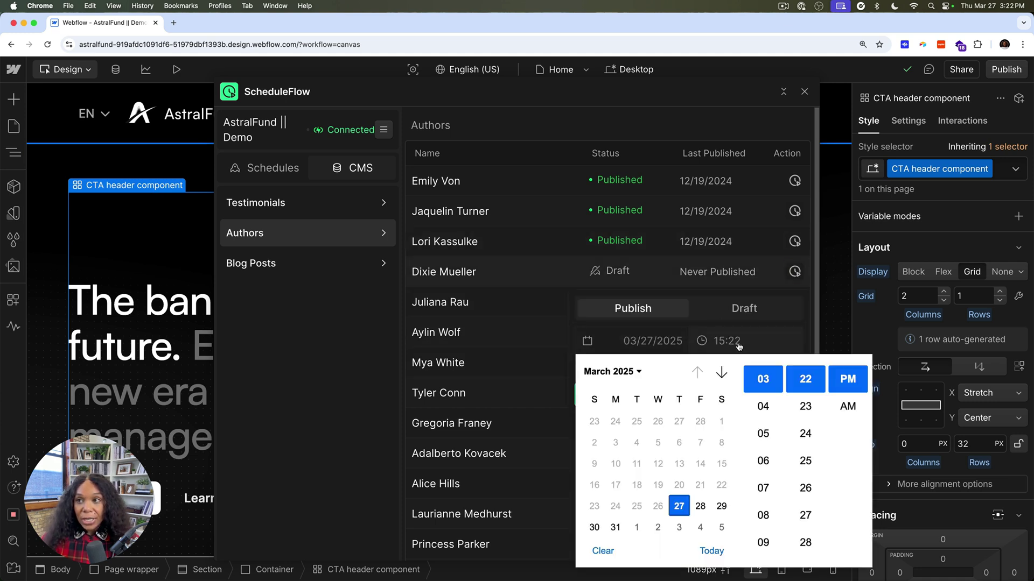
{"action": "left_click", "coordinate": [802, 409]}
{"action": "left_click", "coordinate": [802, 433]}
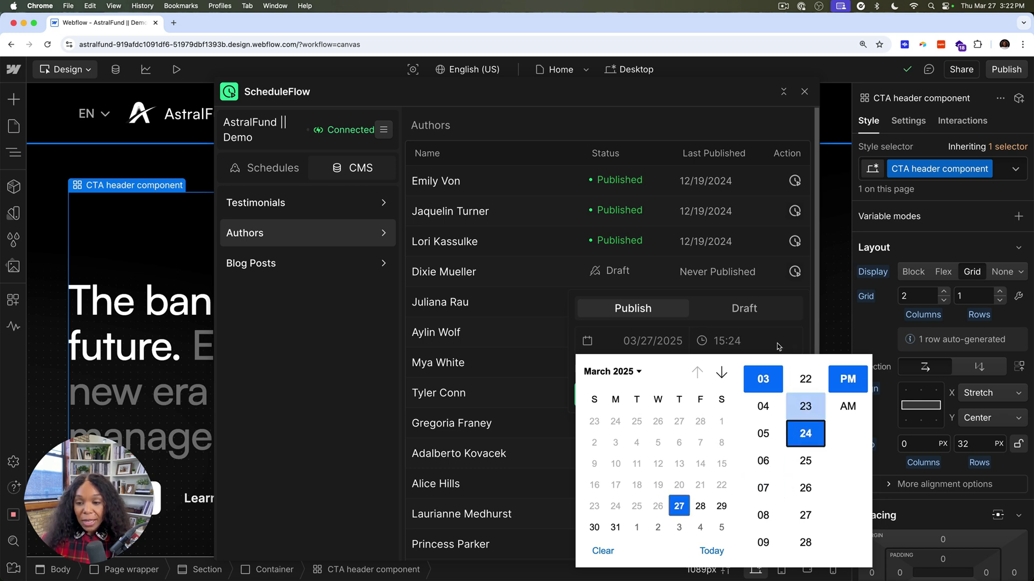
{"action": "left_click", "coordinate": [758, 316]}
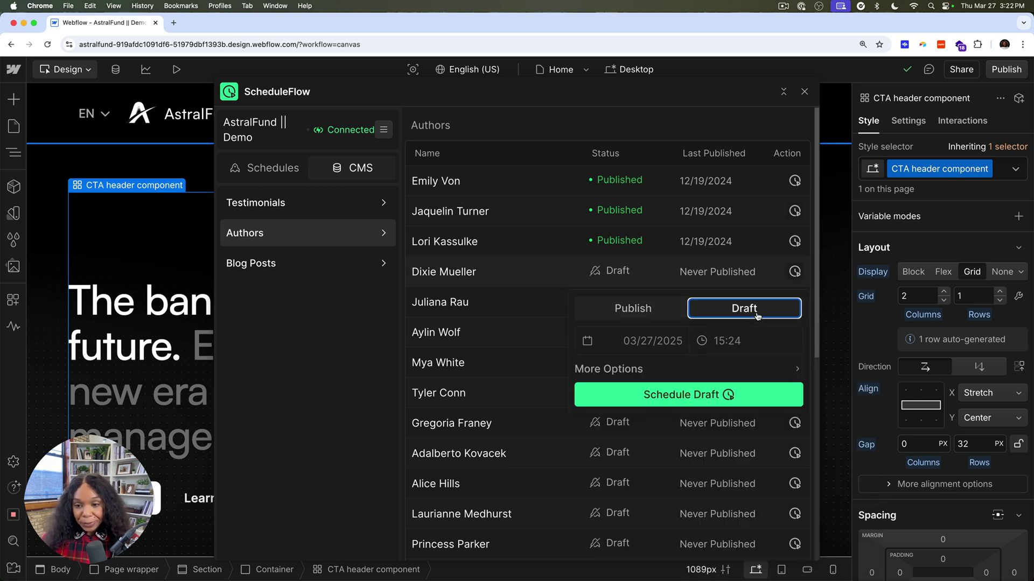
{"action": "left_click", "coordinate": [633, 309]}
{"action": "left_click", "coordinate": [689, 395]}
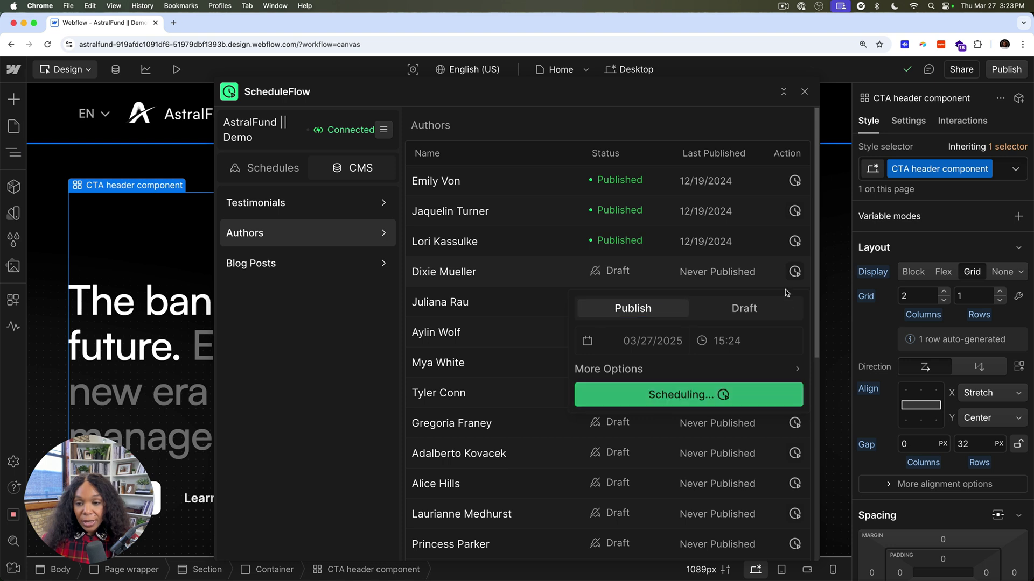
Schedule the second draft author to publish on 03/27/2025 at 15:25
{"action": "left_click", "coordinate": [791, 317]}
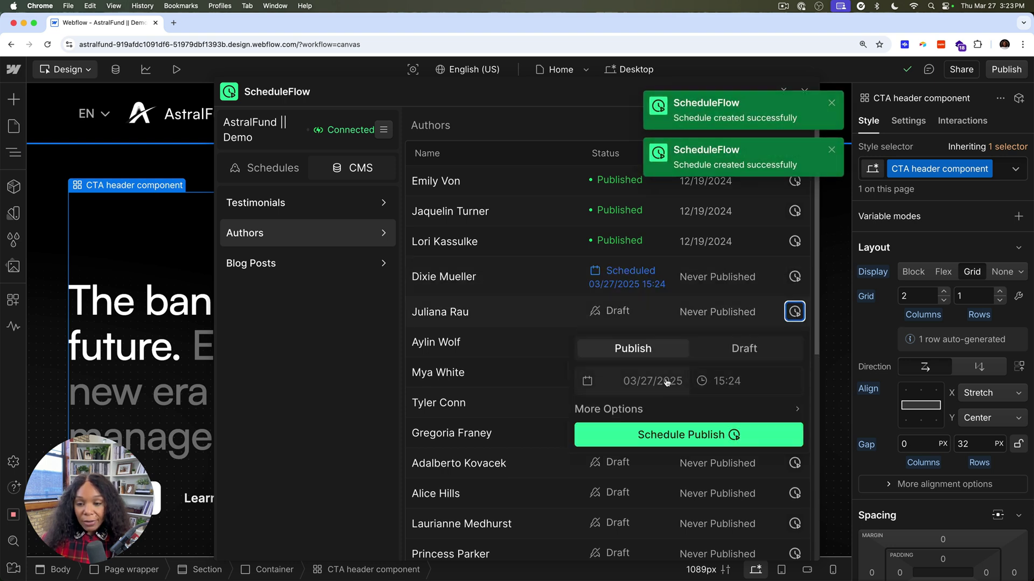
{"action": "left_click", "coordinate": [668, 382]}
{"action": "left_click", "coordinate": [720, 382]}
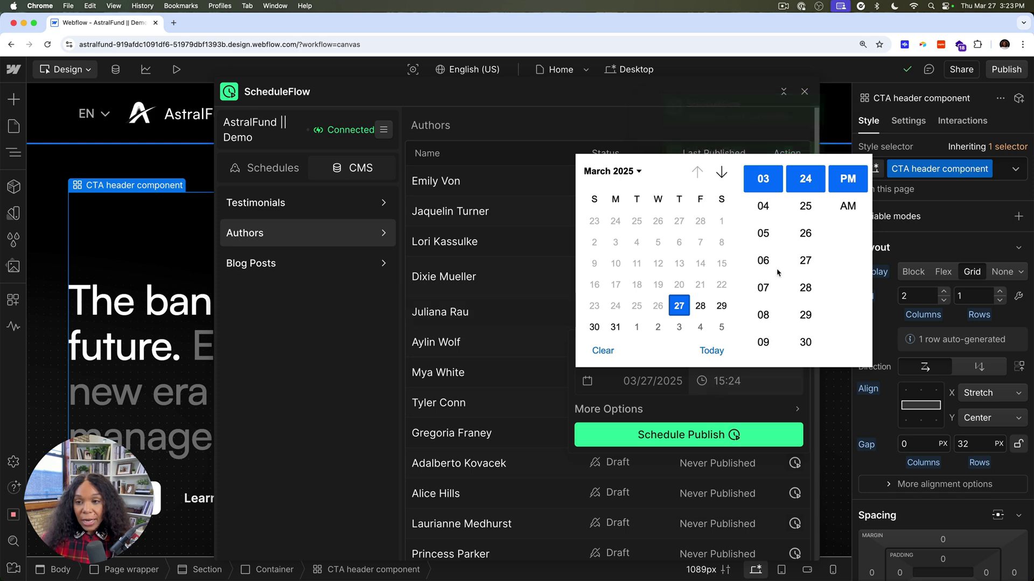
{"action": "left_click", "coordinate": [806, 206]}
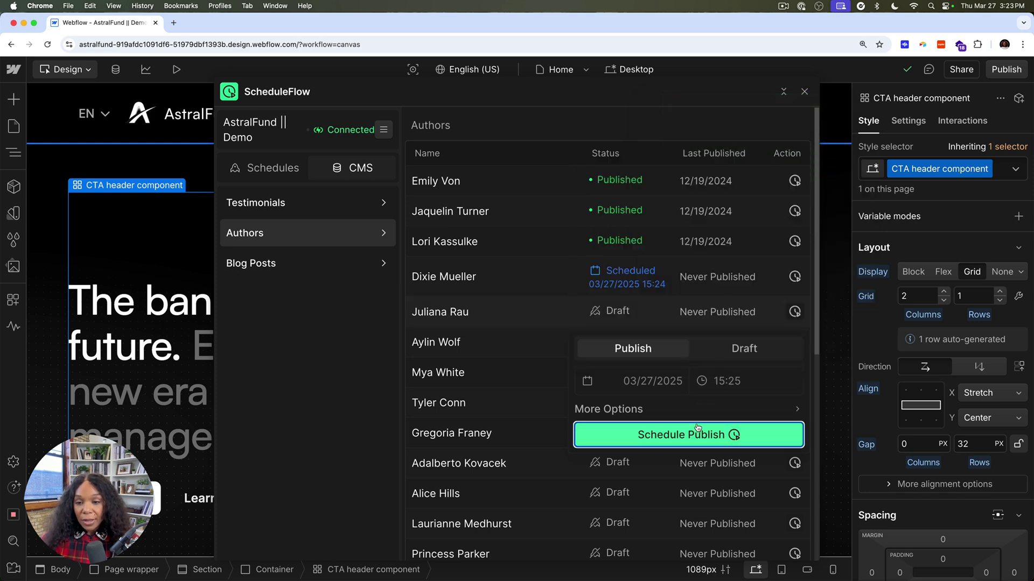
{"action": "left_click", "coordinate": [681, 435]}
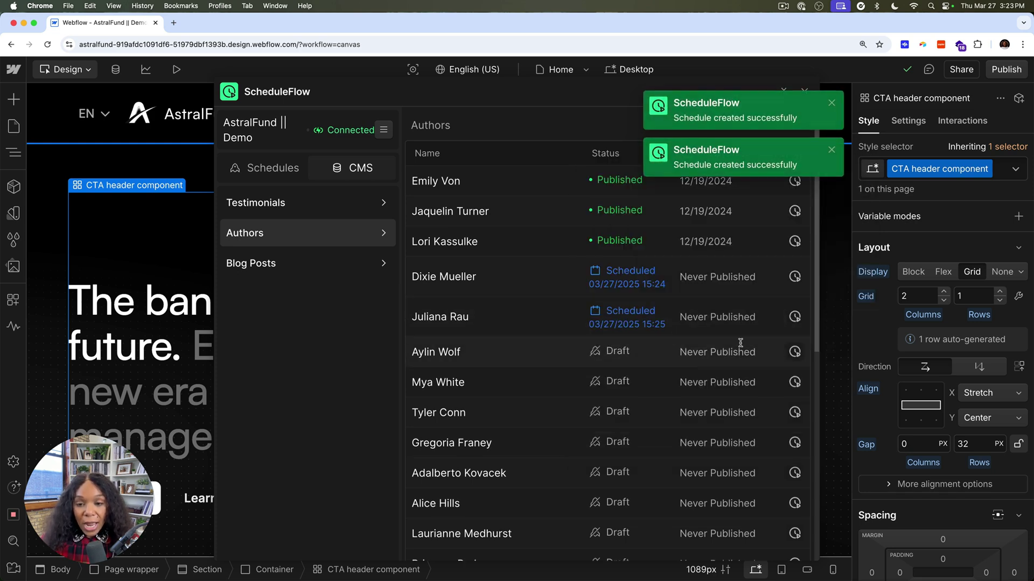
View the pending schedules list in ScheduleFlow and scroll through it
{"action": "left_click", "coordinate": [254, 177]}
{"action": "scroll", "coordinate": [441, 390], "scroll_direction": "down", "scroll_amount": 2}
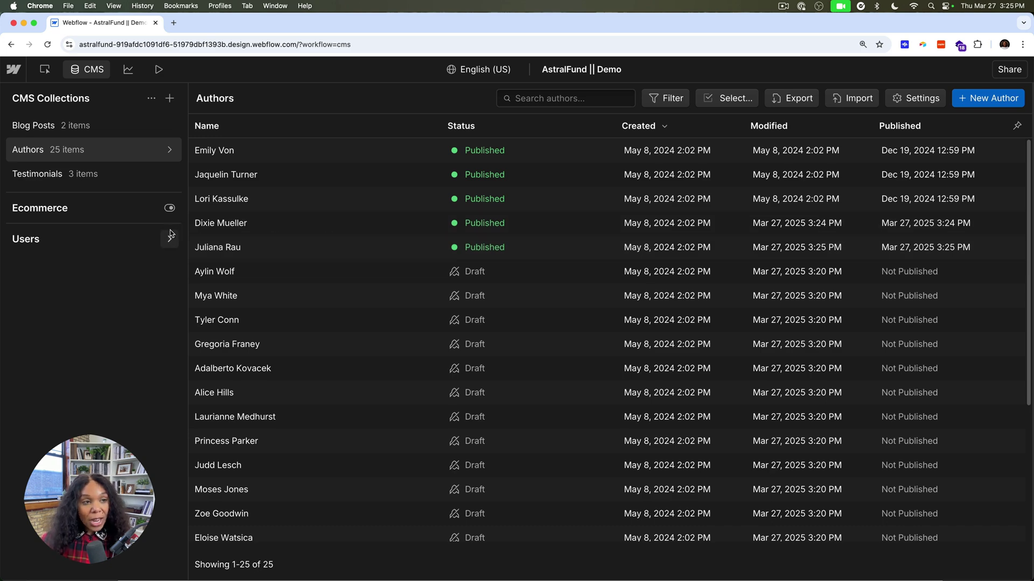
Return to the Designer, relaunch ScheduleFlow, and list the Testimonials collection items
{"action": "left_click", "coordinate": [45, 69]}
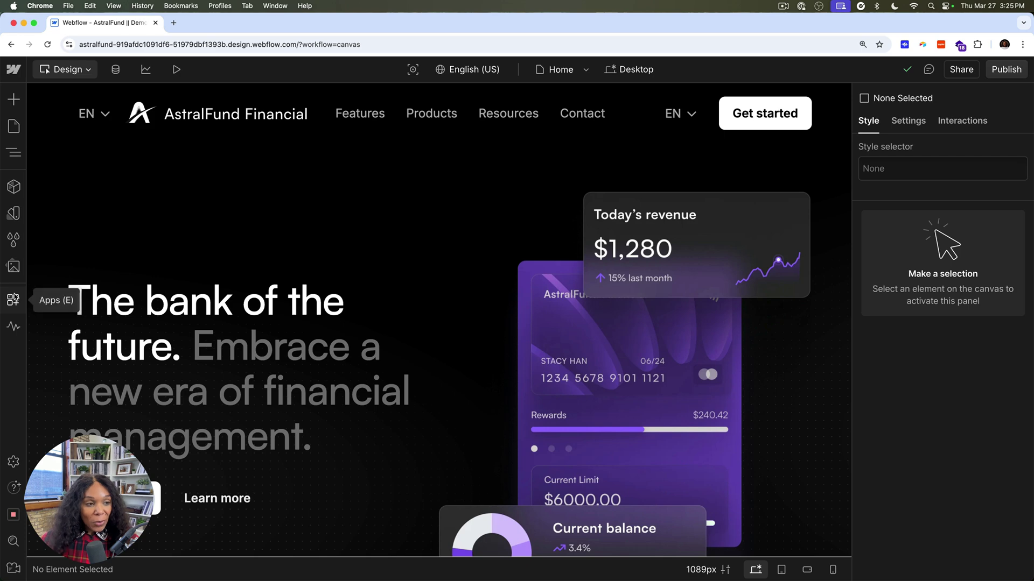
{"action": "left_click", "coordinate": [13, 299]}
{"action": "left_click", "coordinate": [104, 181]}
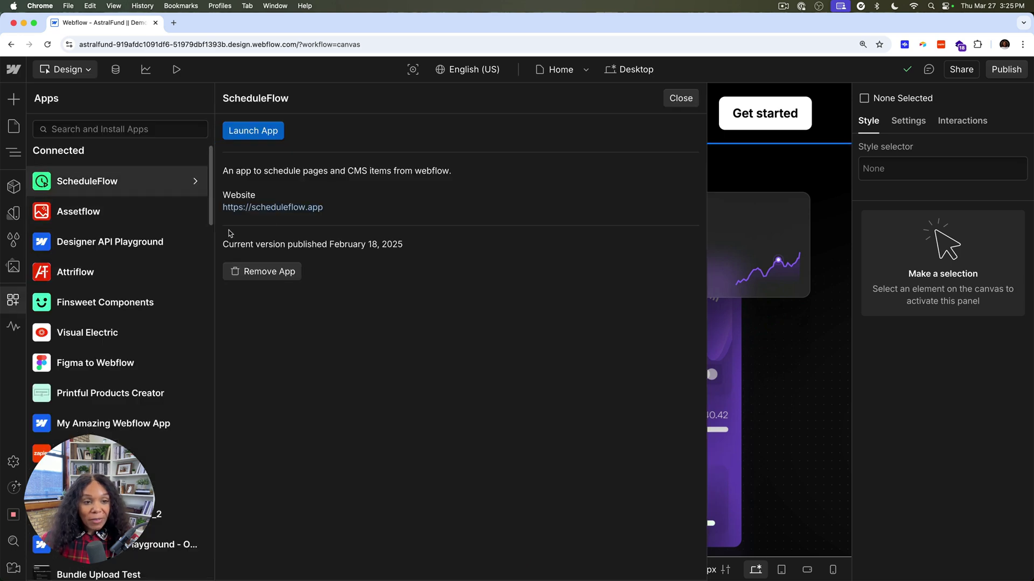
{"action": "left_click", "coordinate": [257, 132]}
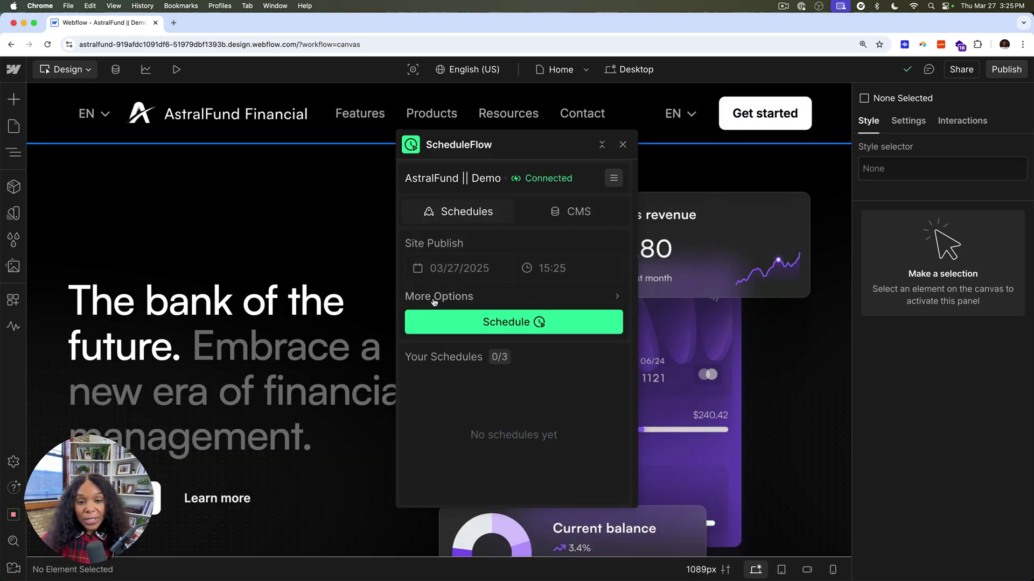
{"action": "left_click", "coordinate": [566, 211]}
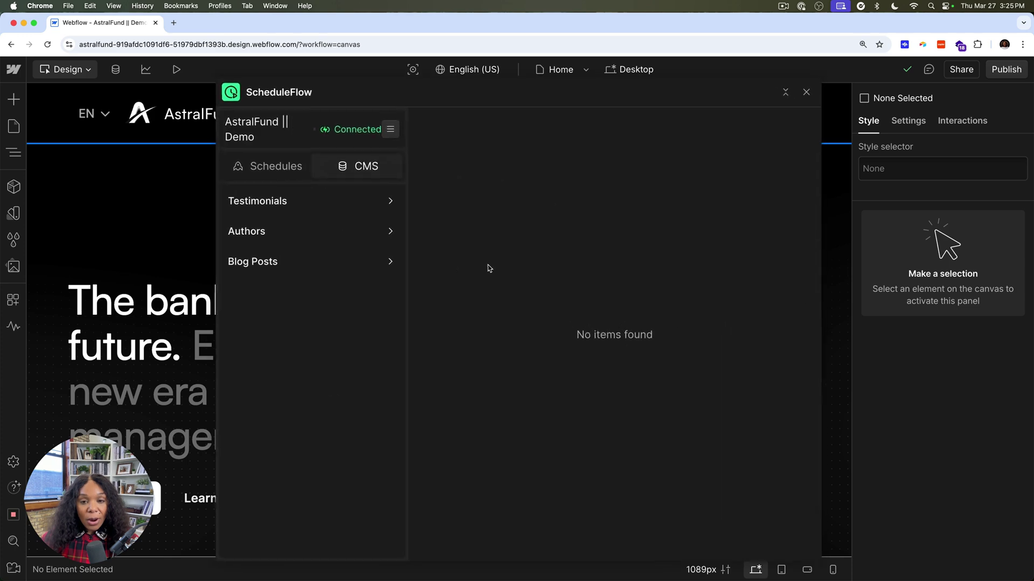
{"action": "left_click", "coordinate": [350, 207]}
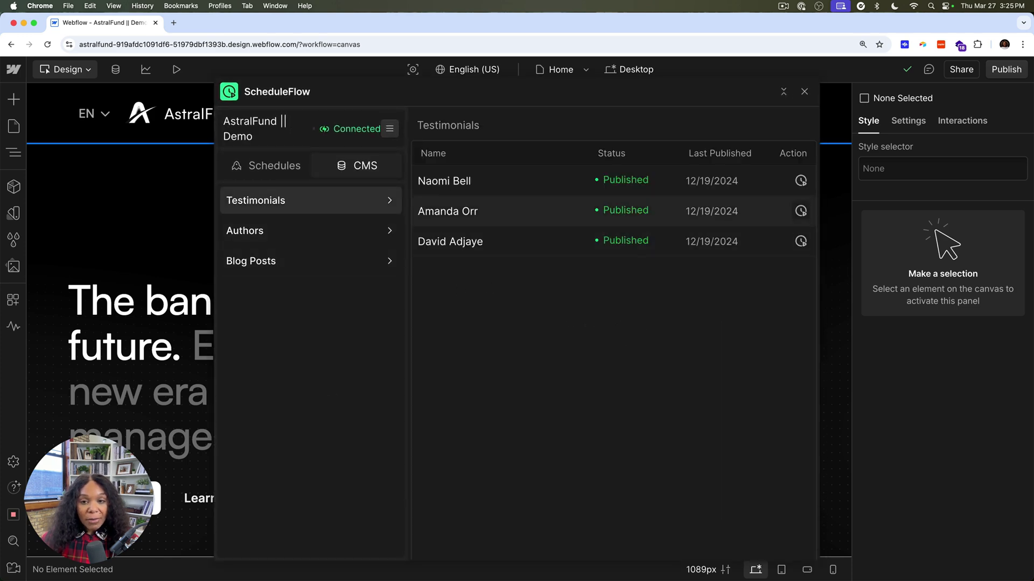
Set the first testimonial to revert to Draft, keeping the New York timezone
{"action": "left_click", "coordinate": [800, 181]}
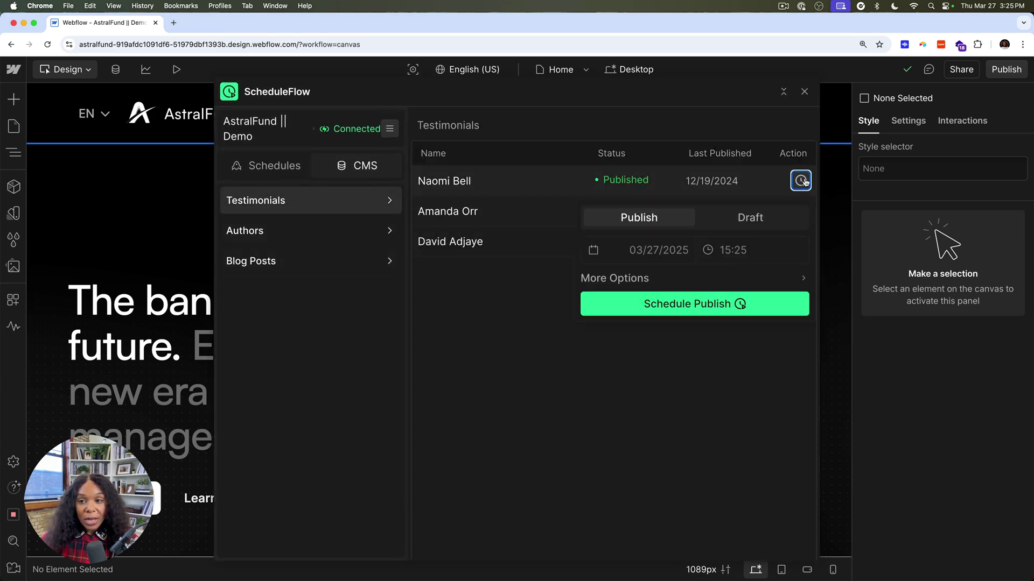
{"action": "left_click", "coordinate": [729, 225]}
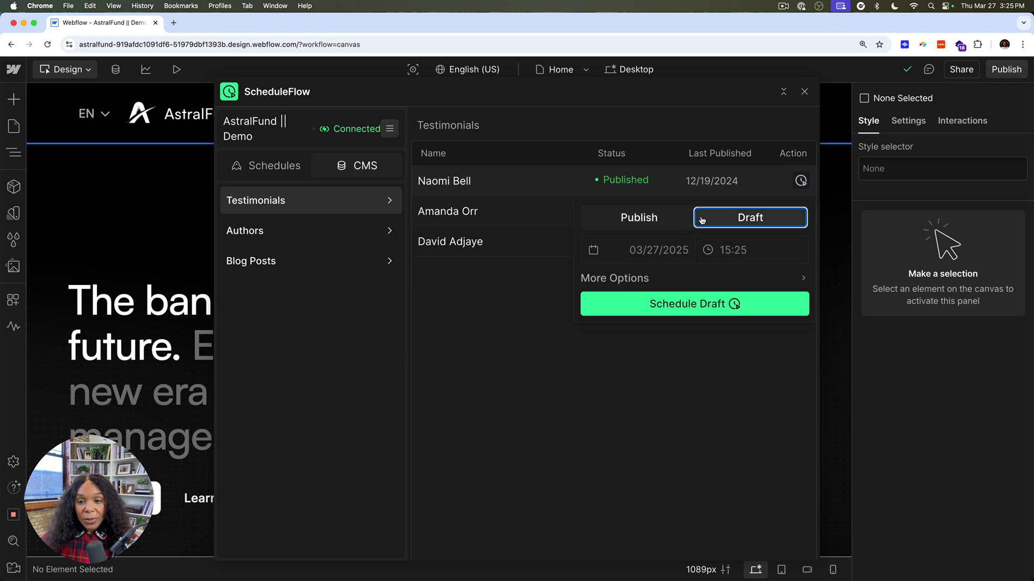
{"action": "left_click", "coordinate": [801, 278]}
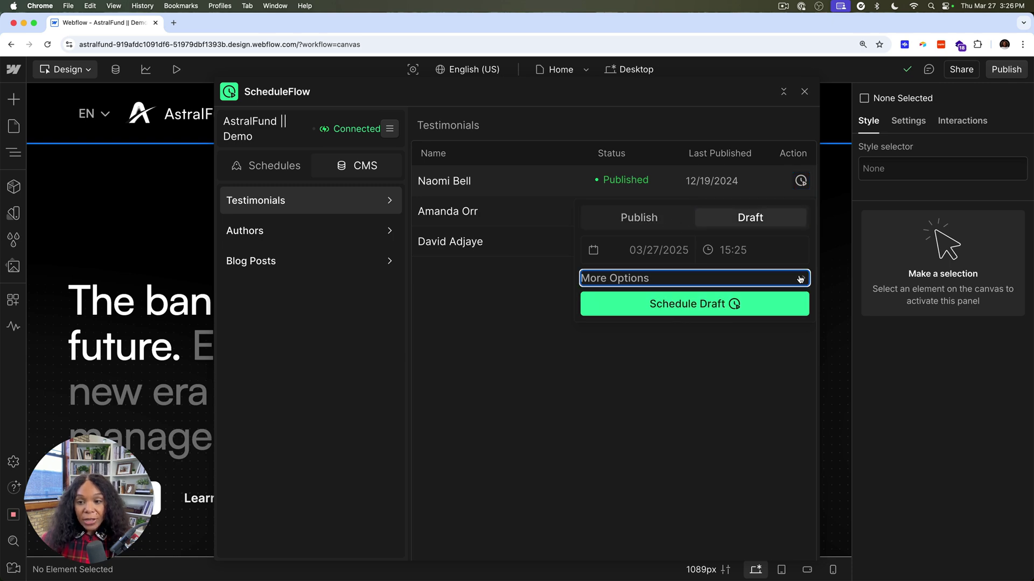
{"action": "left_click", "coordinate": [702, 313]}
{"action": "left_click", "coordinate": [638, 314]}
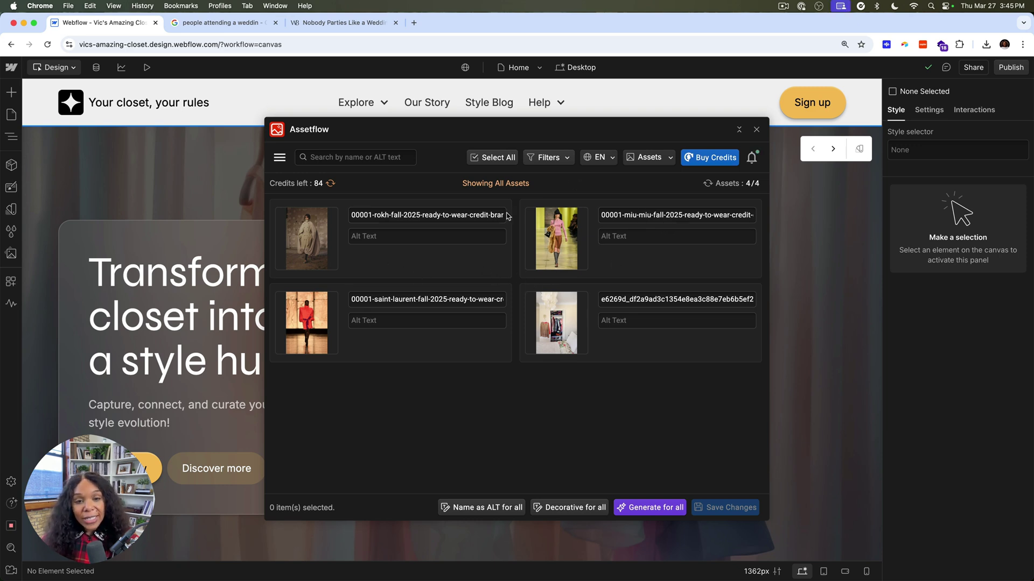
Generate alt text for all four site images, e.g. 'a woman in a trench coat'
{"action": "left_click", "coordinate": [491, 157]}
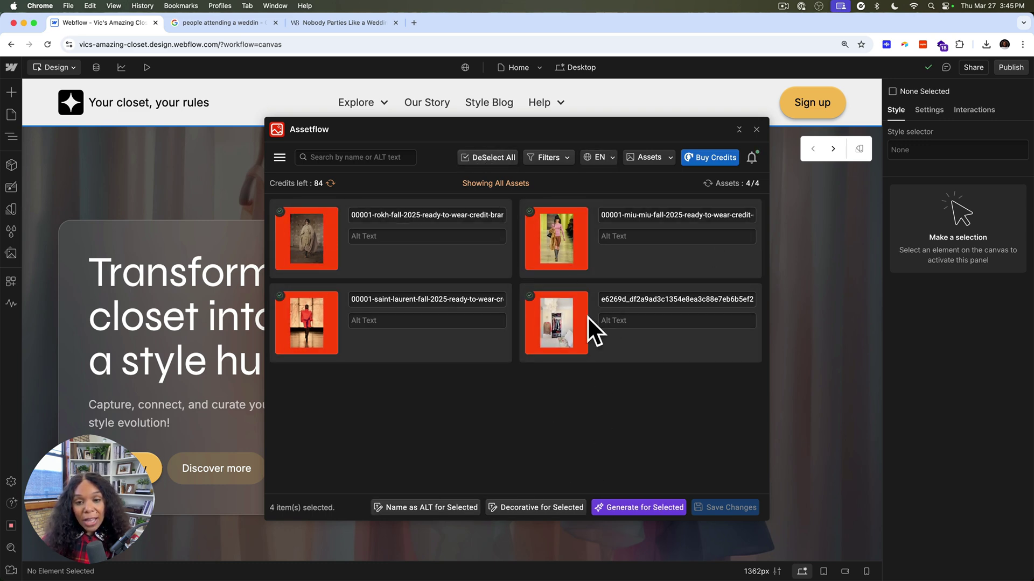
{"action": "left_click", "coordinate": [626, 507]}
{"action": "left_click", "coordinate": [651, 375]}
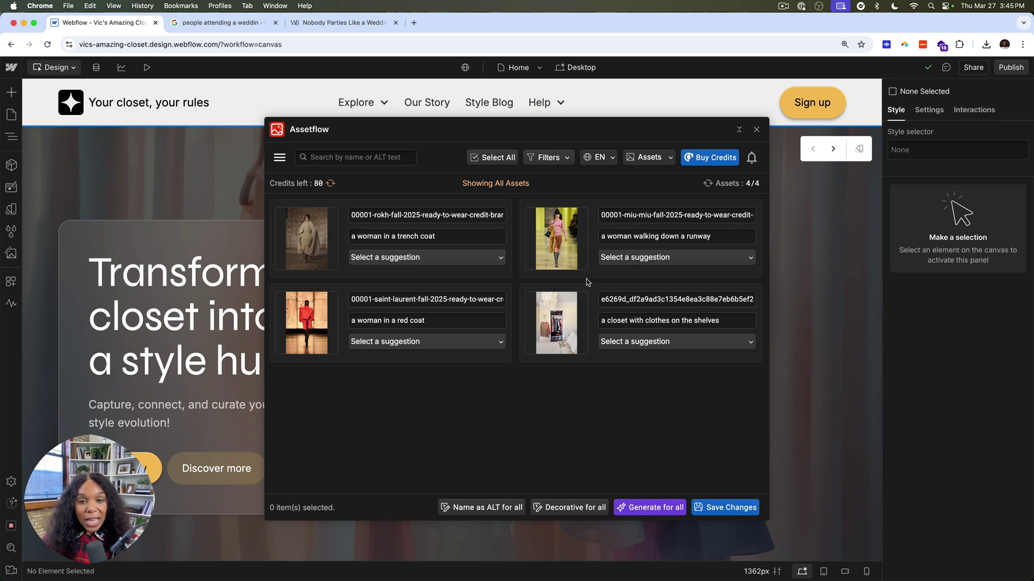
Try switching the asset list to Blog Items, then cancel to keep the unsaved alt text
{"action": "left_click", "coordinate": [657, 159]}
{"action": "left_click", "coordinate": [653, 193]}
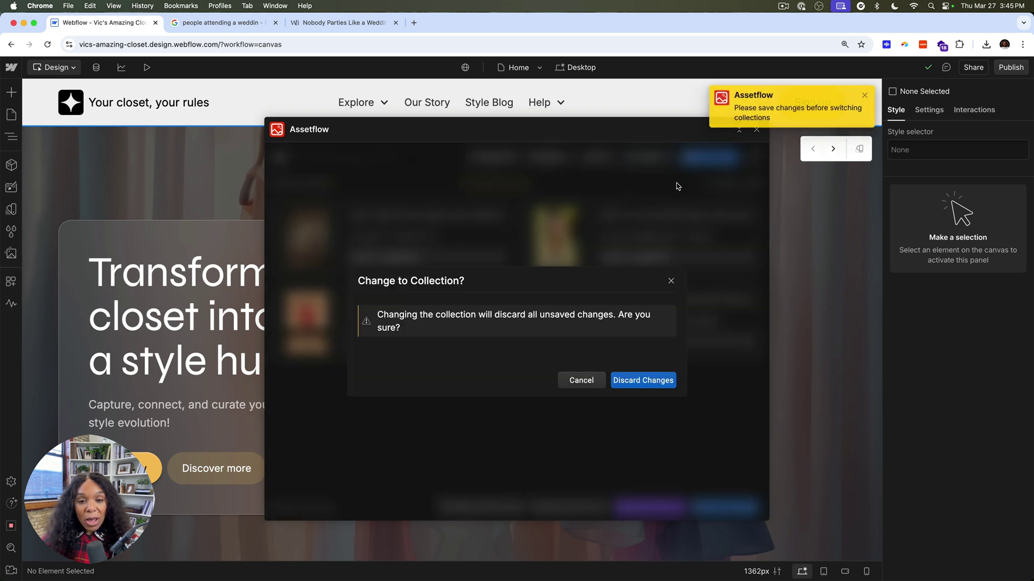
{"action": "left_click", "coordinate": [582, 380]}
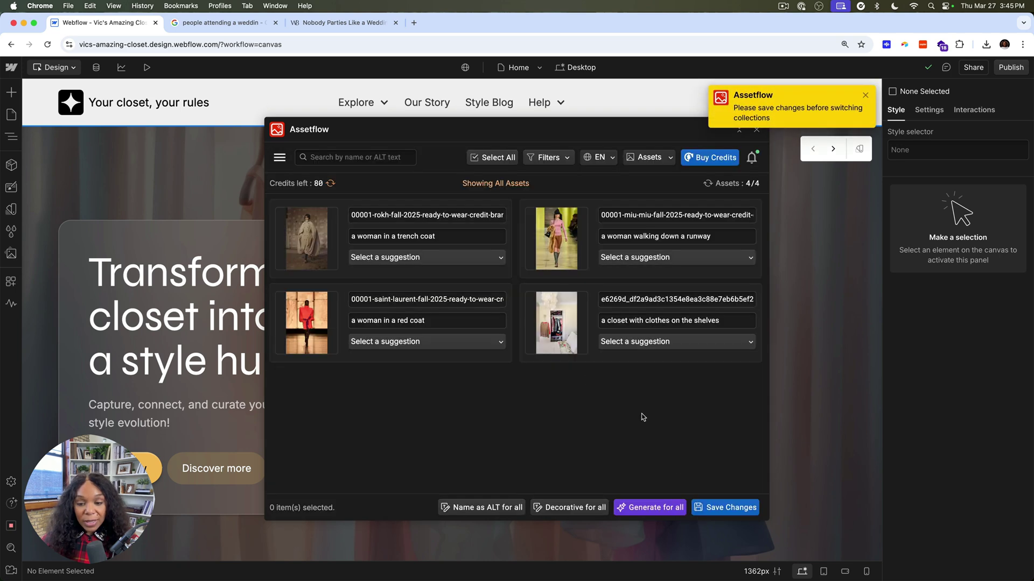
Save the site images' alt text, then switch the asset list to the blog posts collection
{"action": "left_click", "coordinate": [714, 509]}
{"action": "left_click", "coordinate": [636, 384]}
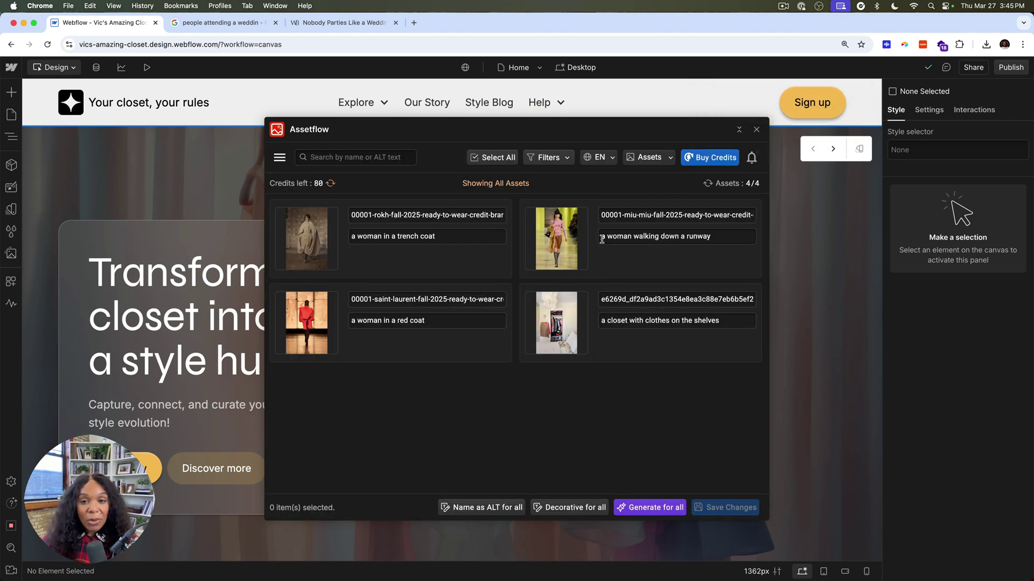
{"action": "left_click", "coordinate": [649, 157]}
{"action": "left_click", "coordinate": [630, 194]}
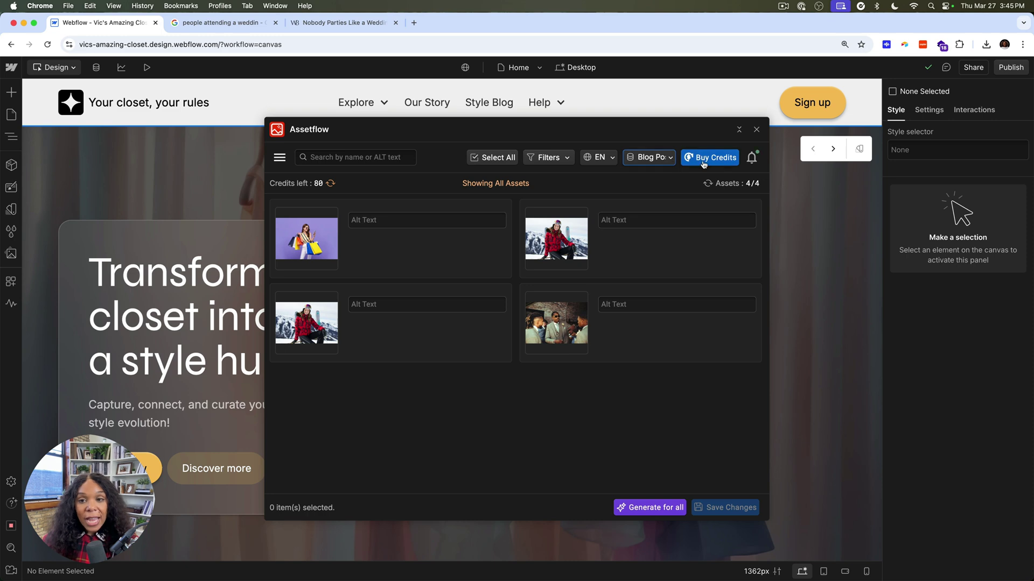
Generate and save alt text for all four blog post images
{"action": "left_click", "coordinate": [487, 157]}
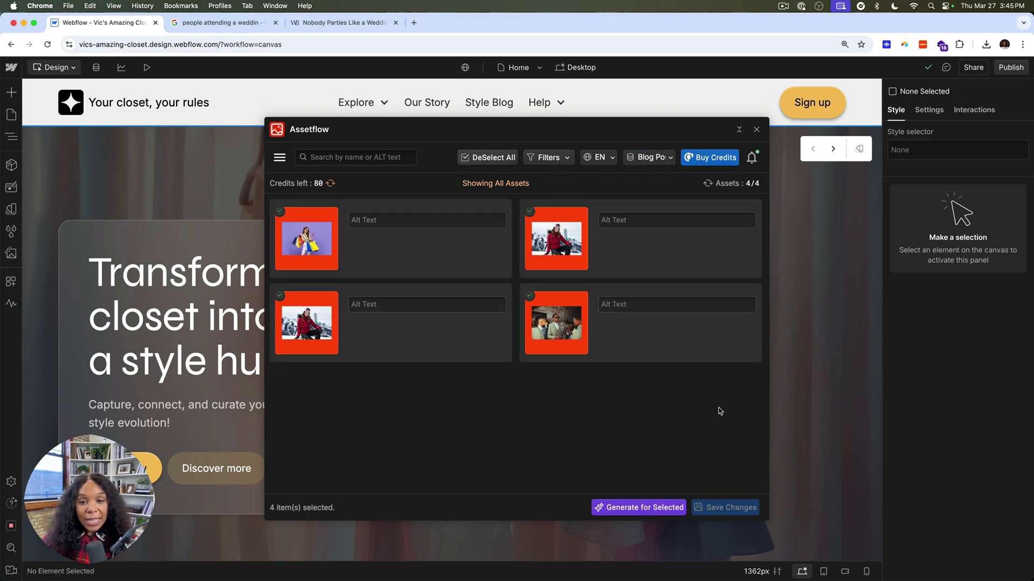
{"action": "left_click", "coordinate": [652, 507]}
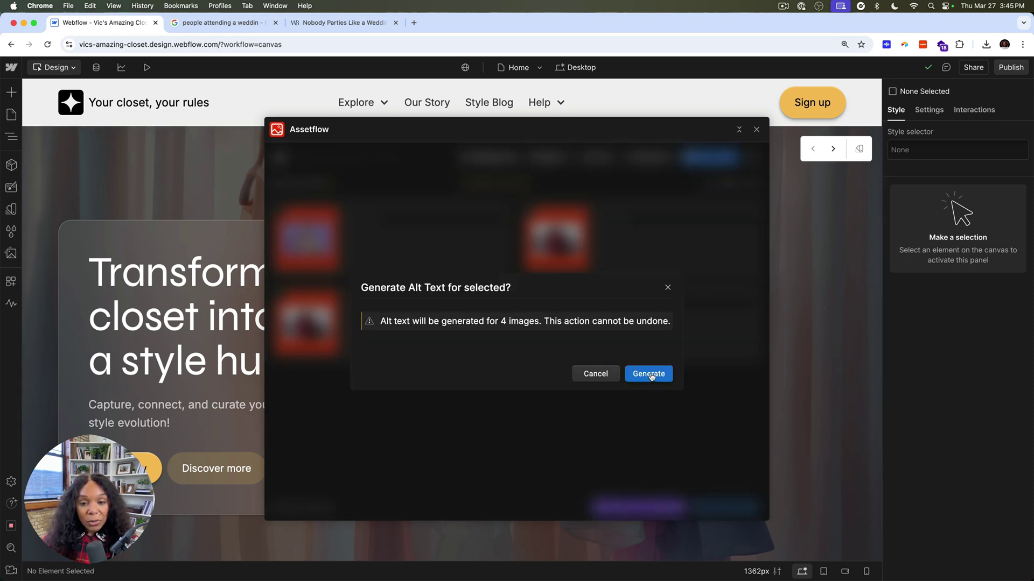
{"action": "left_click", "coordinate": [650, 374]}
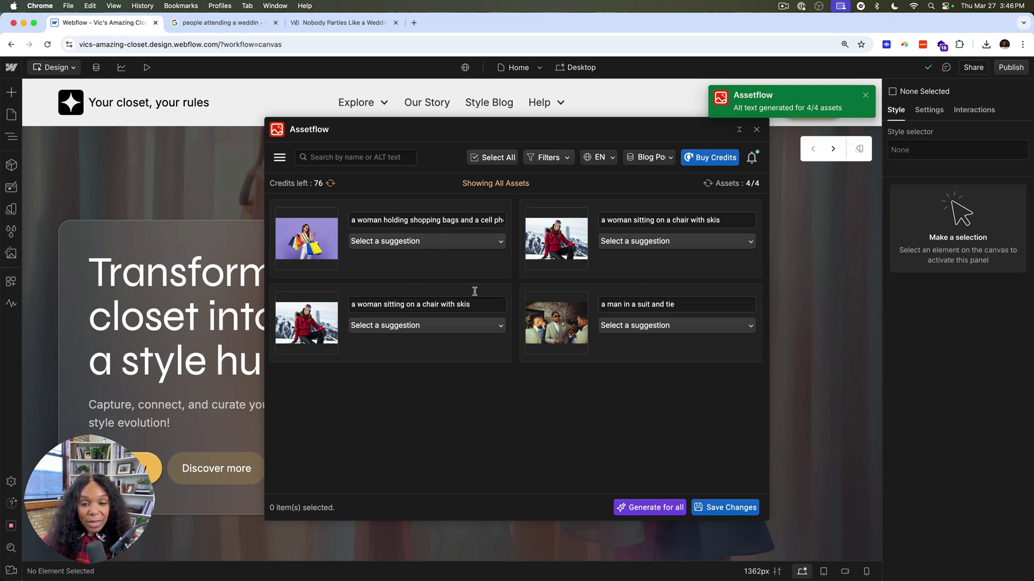
{"action": "left_click", "coordinate": [733, 512]}
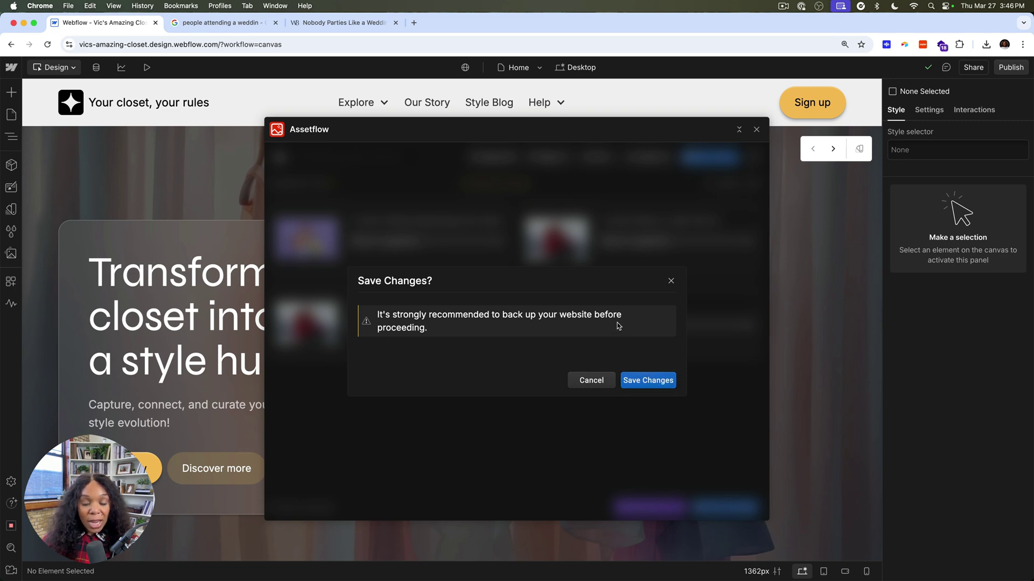
{"action": "left_click", "coordinate": [635, 386]}
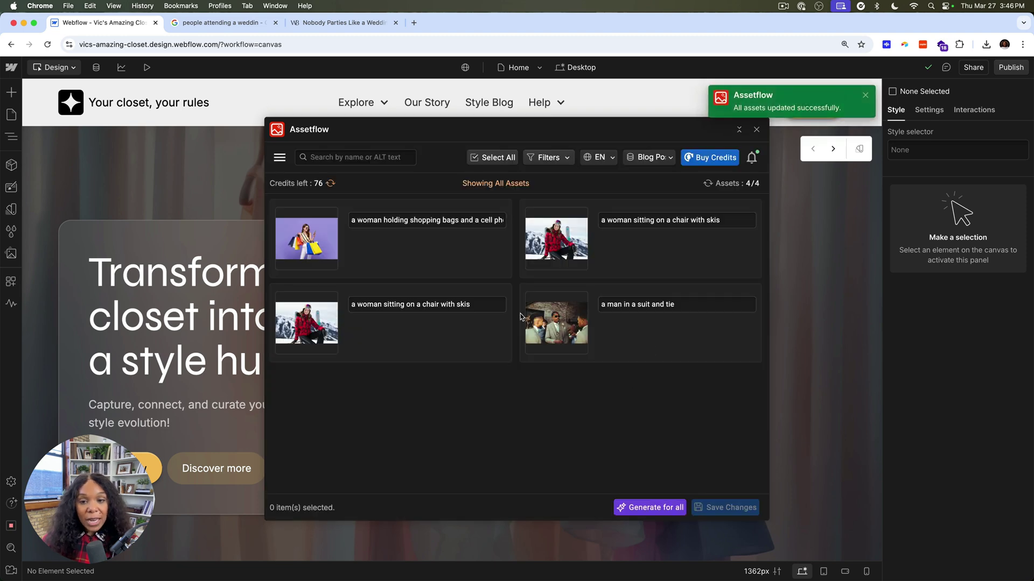
Mark all Assetflow notifications as read, then open and close the account panel
{"action": "left_click", "coordinate": [751, 159]}
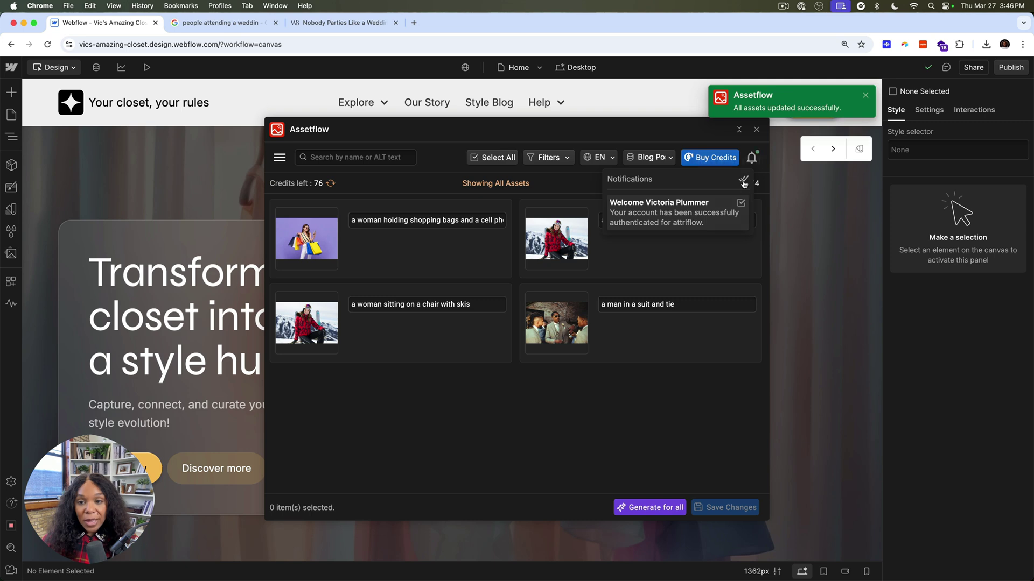
{"action": "left_click", "coordinate": [752, 160]}
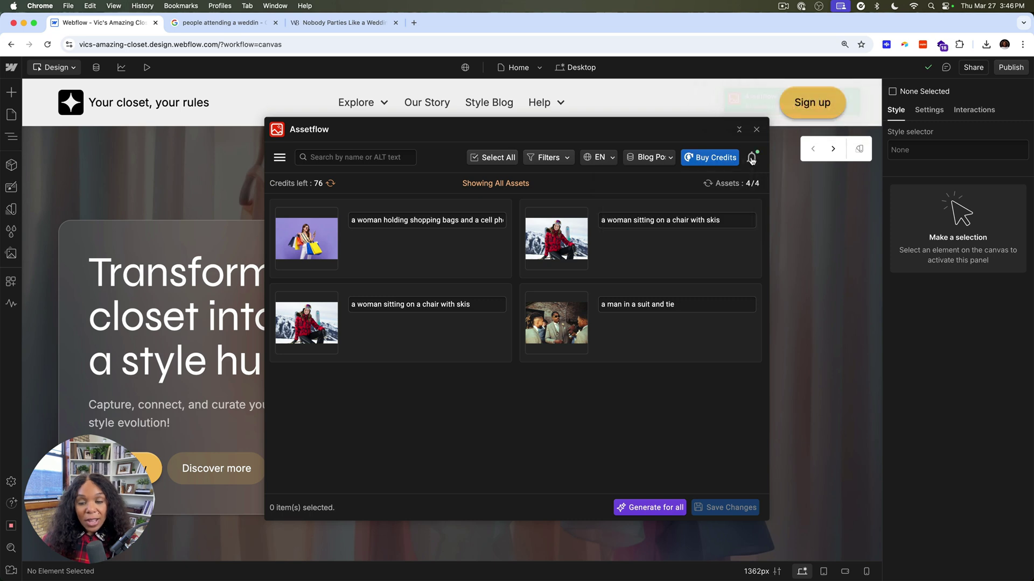
{"action": "left_click", "coordinate": [279, 157]}
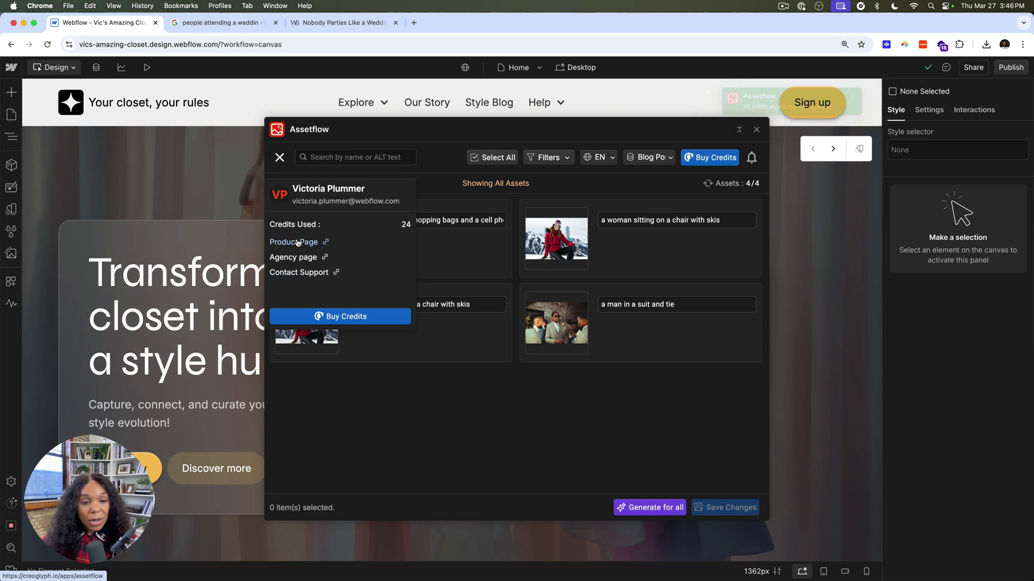
{"action": "left_click", "coordinate": [479, 433]}
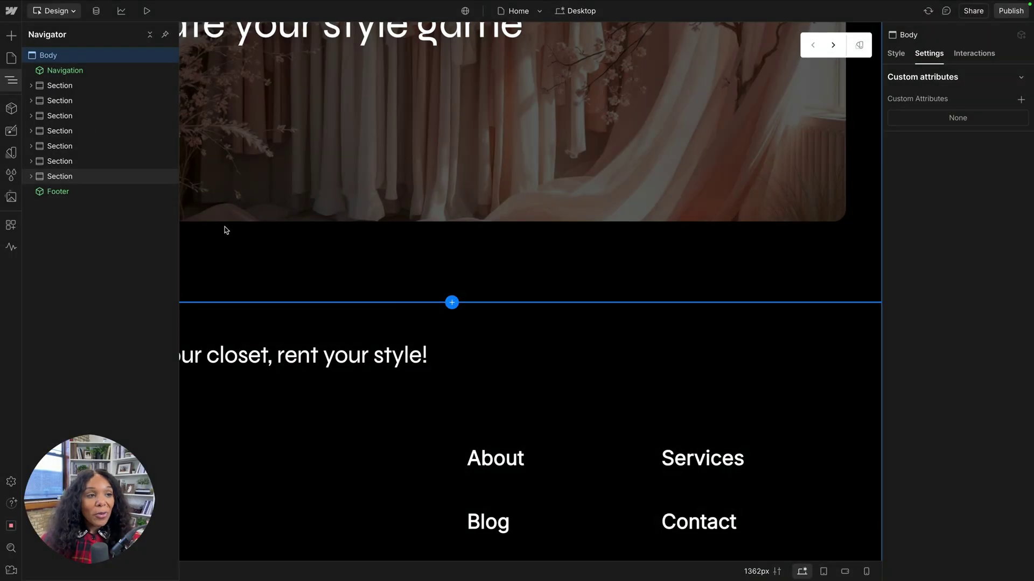
Launch CodeBlock and add a New CSS Style element holding .class { color: inherit; }
{"action": "left_click", "coordinate": [11, 80]}
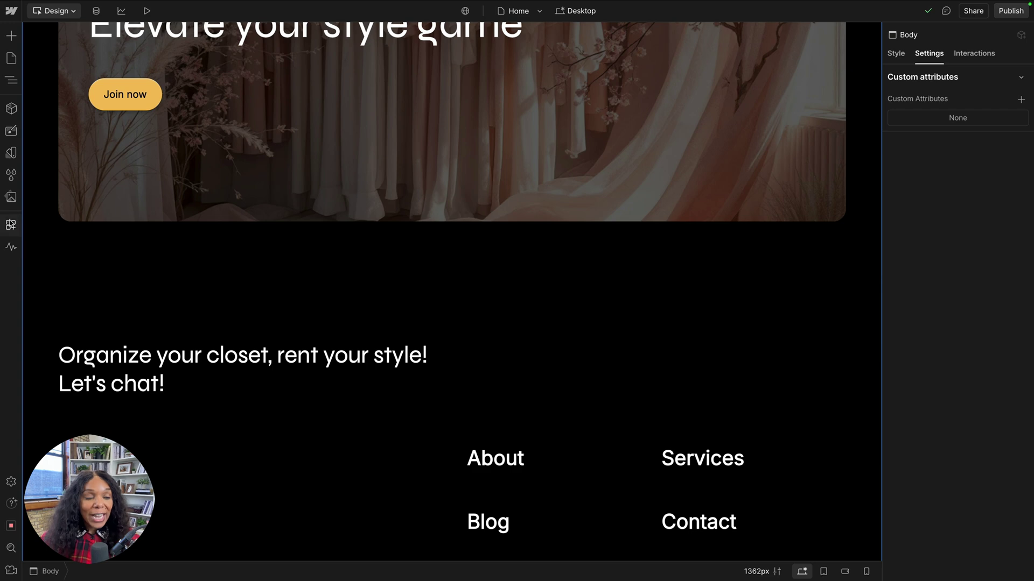
{"action": "left_click", "coordinate": [11, 225]}
{"action": "left_click", "coordinate": [136, 103]}
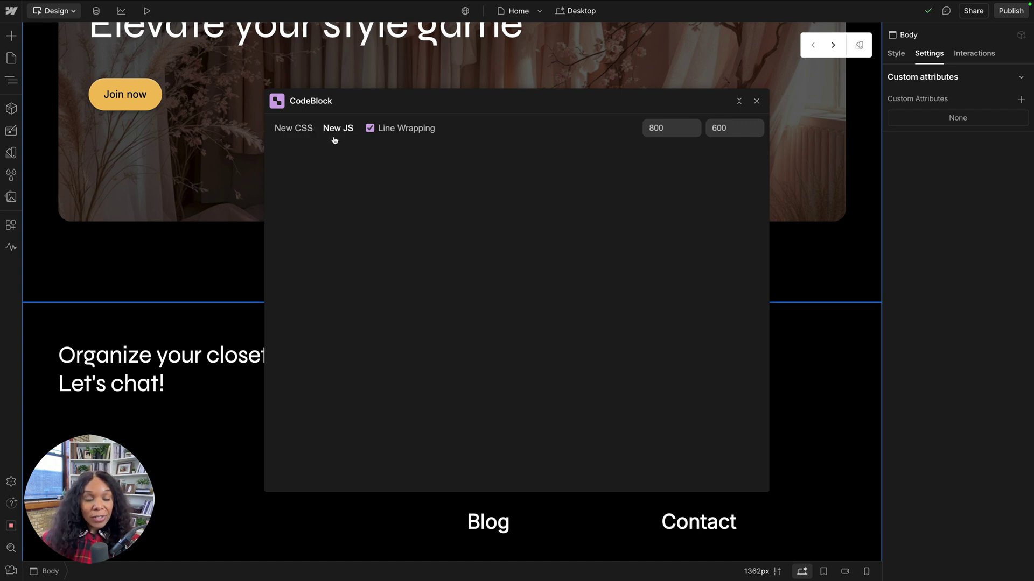
{"action": "key", "text": "z"}
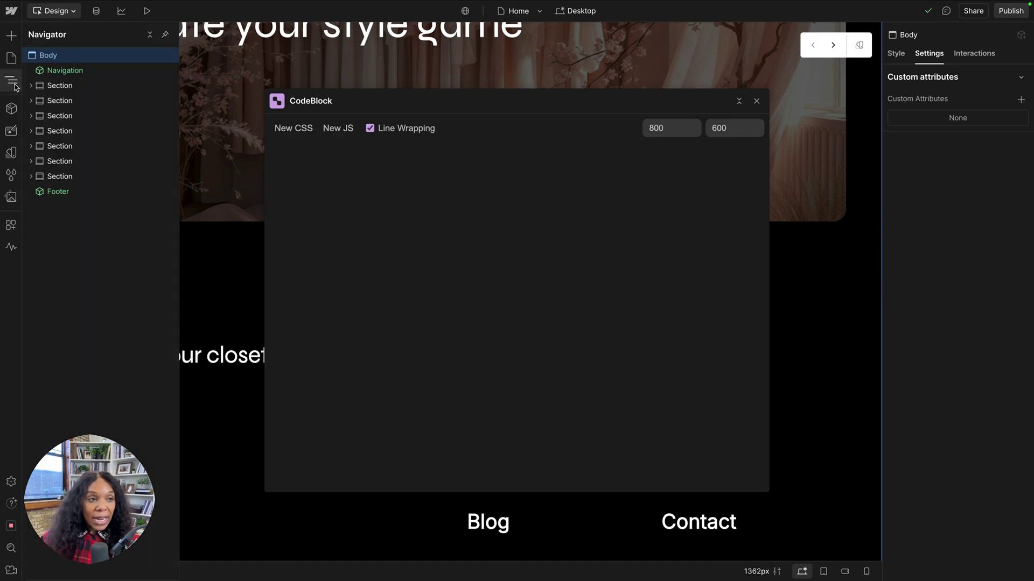
{"action": "left_click", "coordinate": [285, 129]}
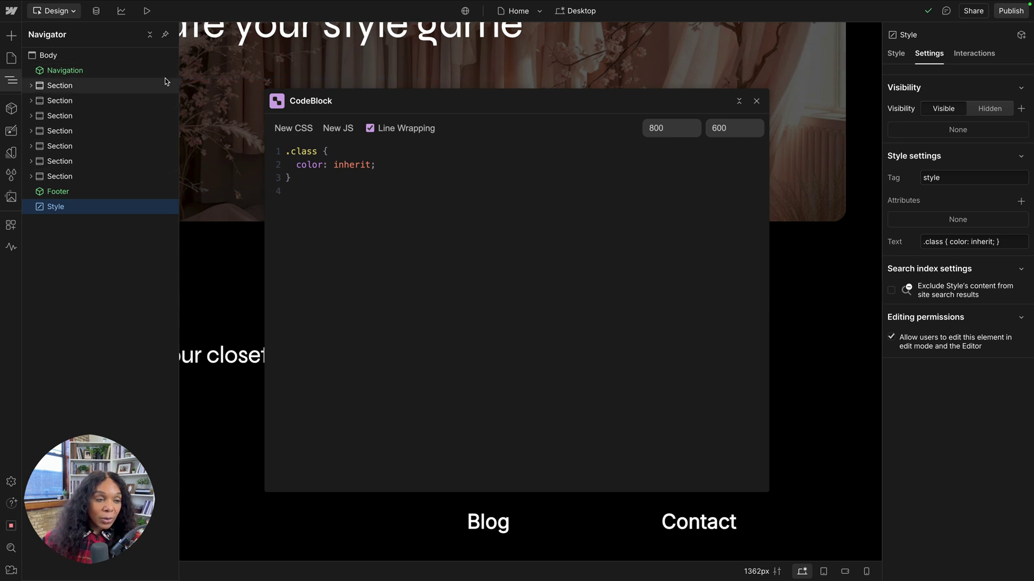
Rename the rule to .eyebrow and set its color to the card accent primary text variable
{"action": "double_click", "coordinate": [296, 156]}
{"action": "key", "text": "BackSpace"}
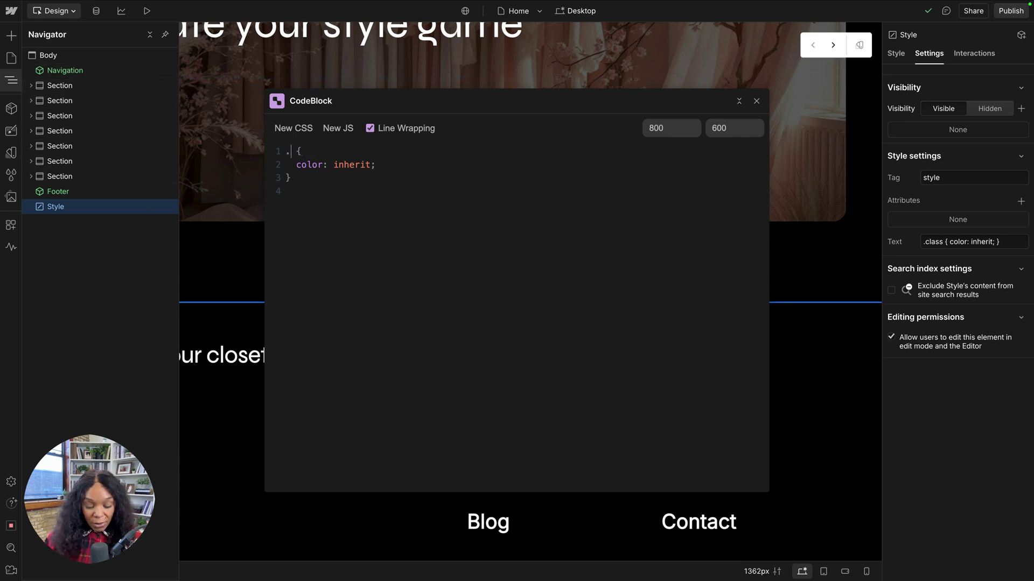
{"action": "key", "text": "ctrl+space"}
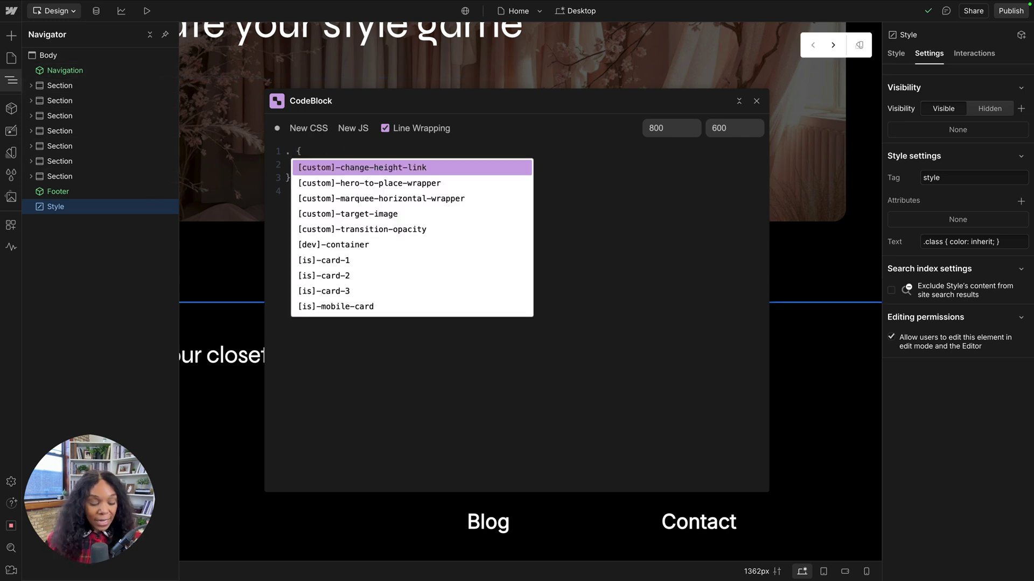
{"action": "type", "text": "eyebrow"}
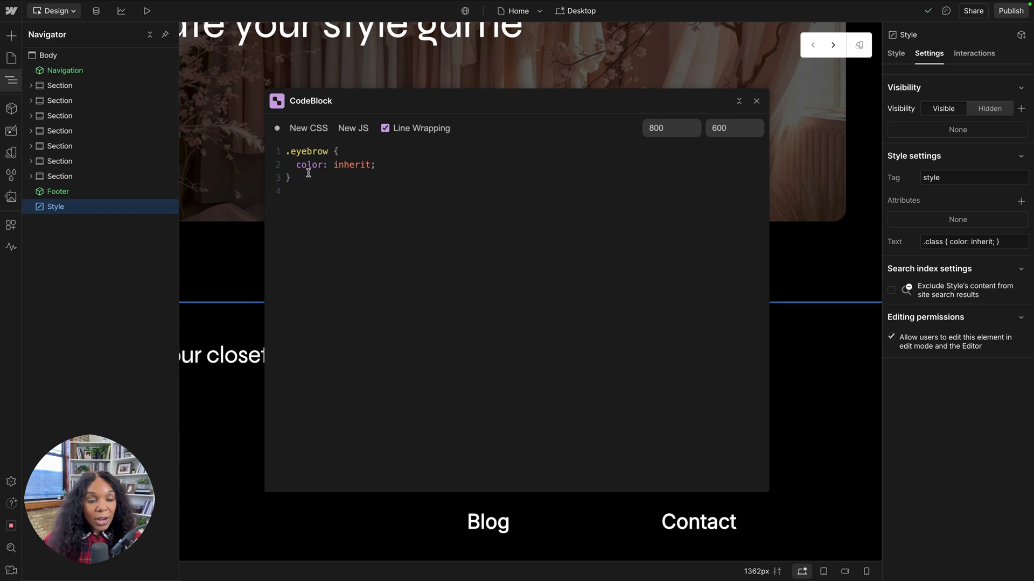
{"action": "double_click", "coordinate": [310, 164]}
{"action": "double_click", "coordinate": [353, 165]}
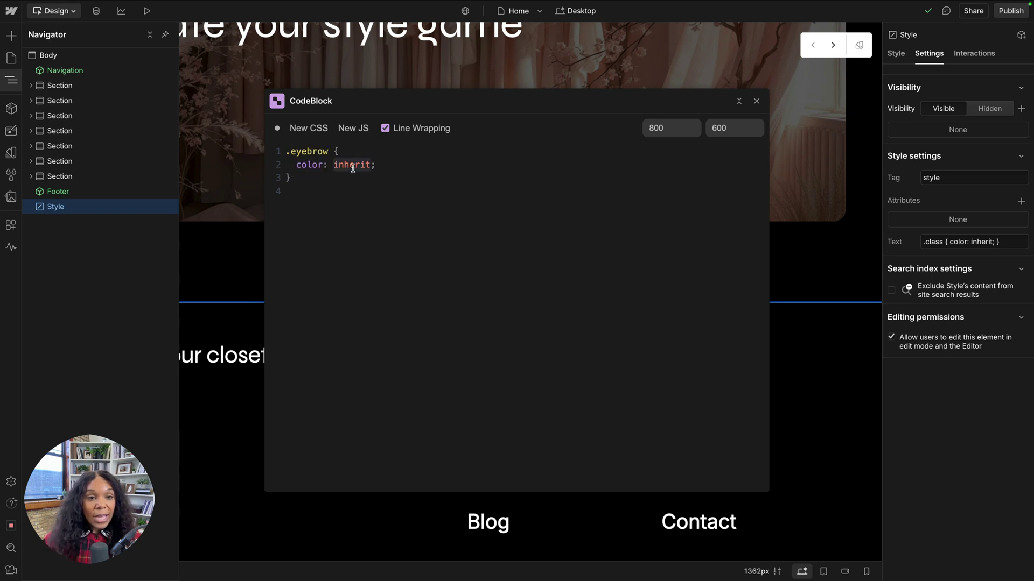
{"action": "type", "text": "var(--"}
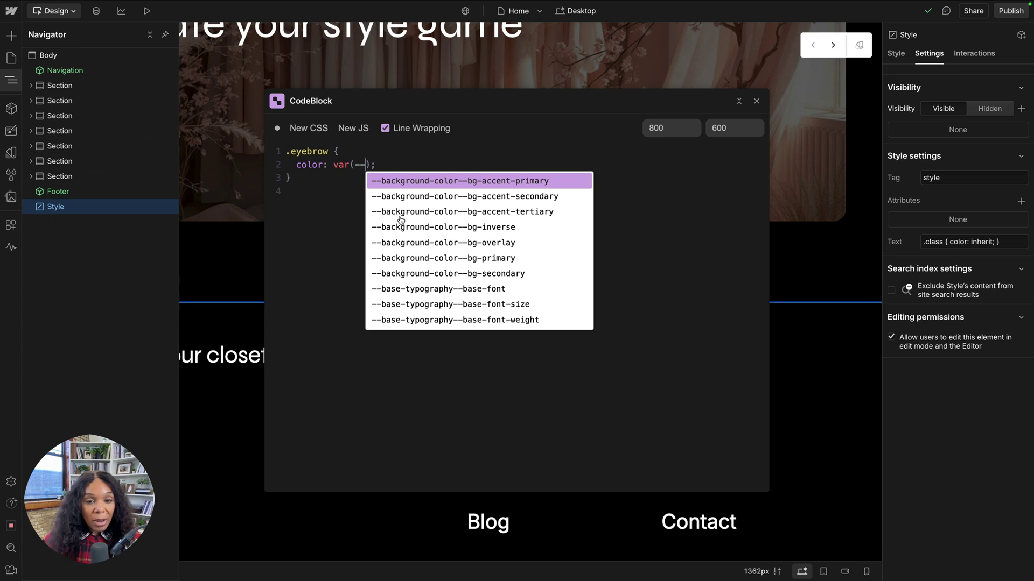
{"action": "type", "text": "prim"}
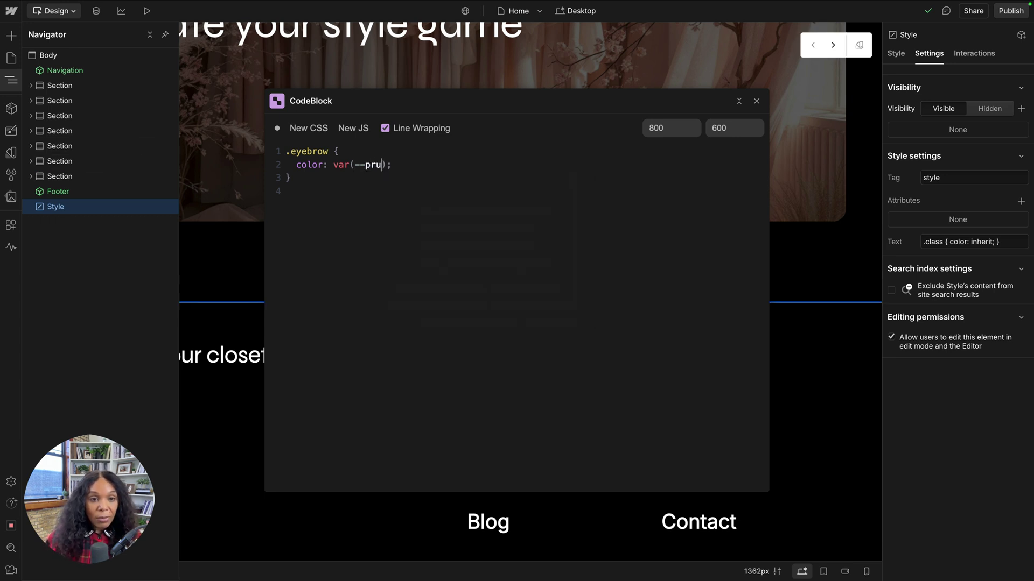
{"action": "type", "text": "ary"}
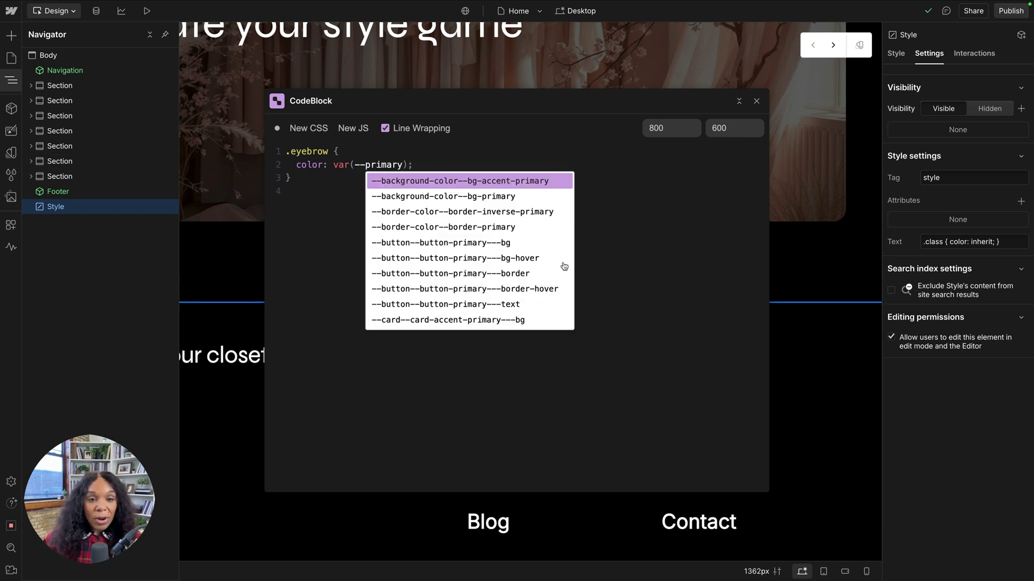
{"action": "scroll", "coordinate": [509, 281], "scroll_direction": "down", "scroll_amount": 3}
{"action": "scroll", "coordinate": [486, 264], "scroll_direction": "up", "scroll_amount": 3}
{"action": "scroll", "coordinate": [480, 278], "scroll_direction": "down", "scroll_amount": 3}
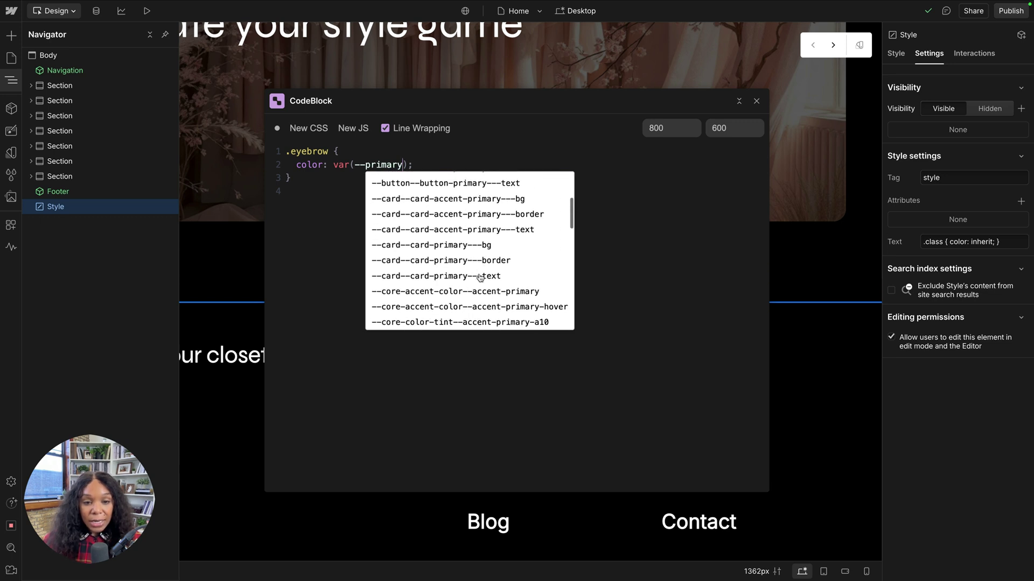
{"action": "scroll", "coordinate": [474, 279], "scroll_direction": "up", "scroll_amount": 3}
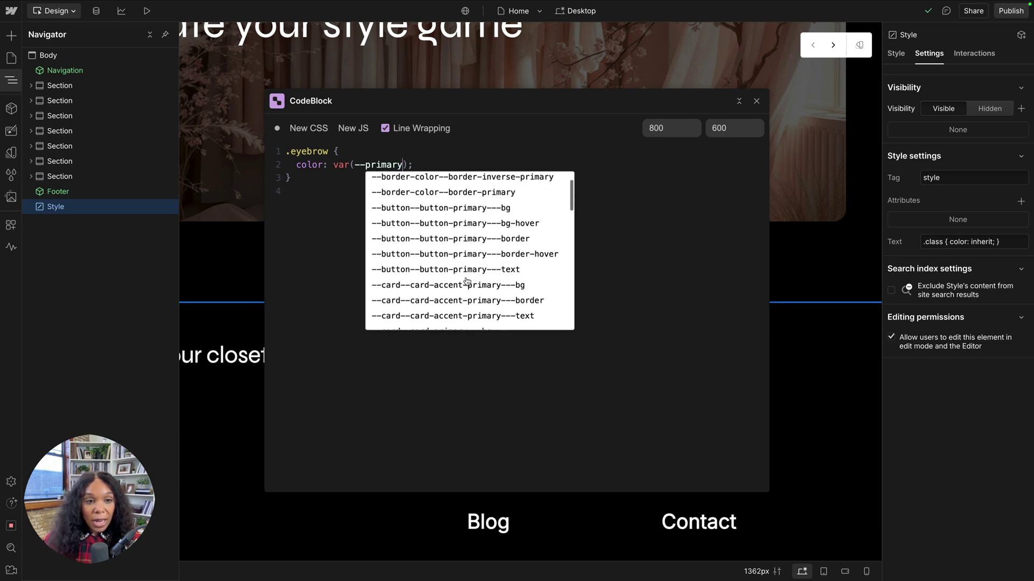
{"action": "left_click", "coordinate": [466, 316]}
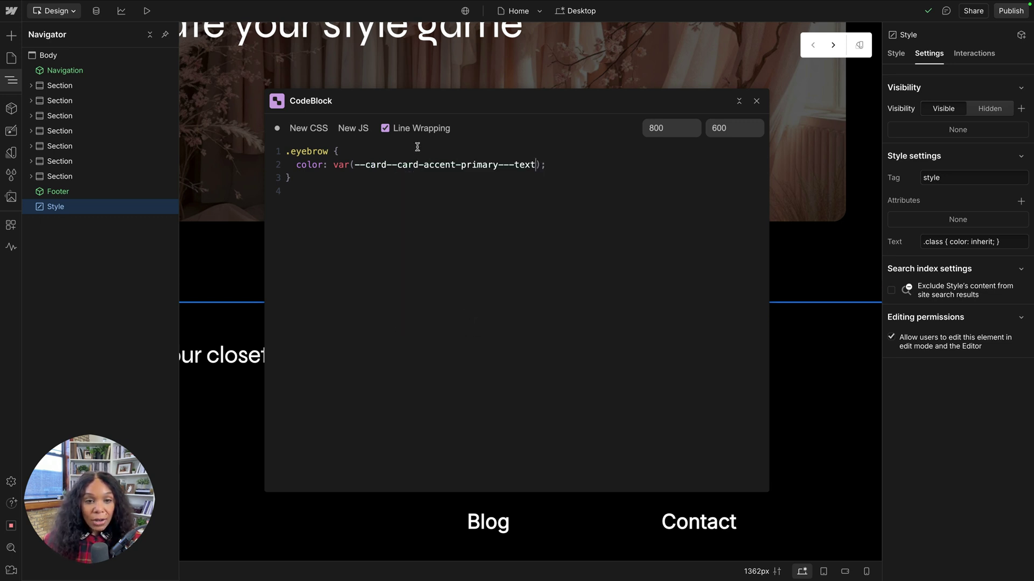
Add background: var(--background-color--bg-accent-primary); to the .eyebrow rule and check the saved CSS
{"action": "left_click", "coordinate": [554, 168]}
{"action": "key", "text": "Return"}
{"action": "type", "text": "b"}
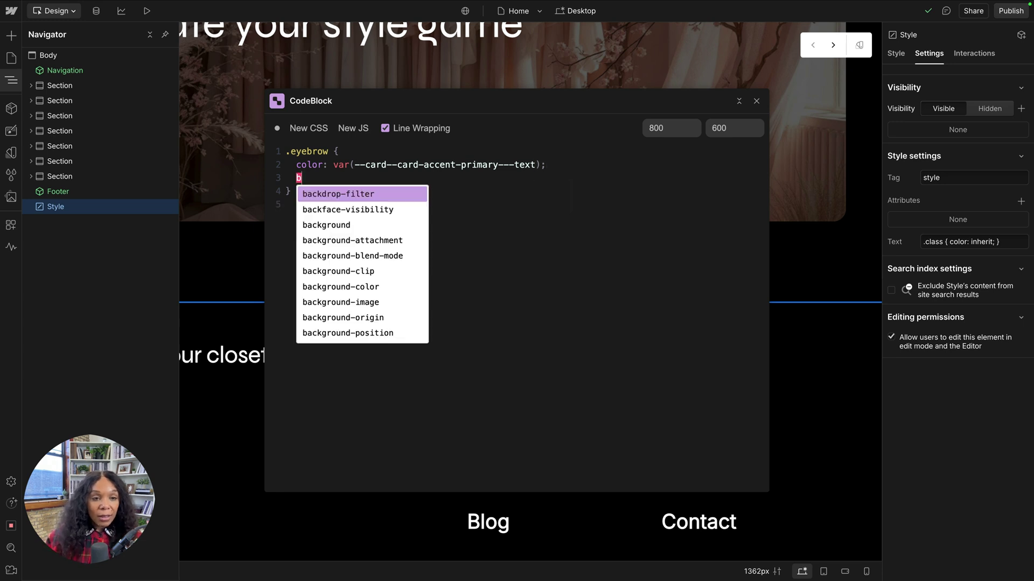
{"action": "type", "text": "ack"}
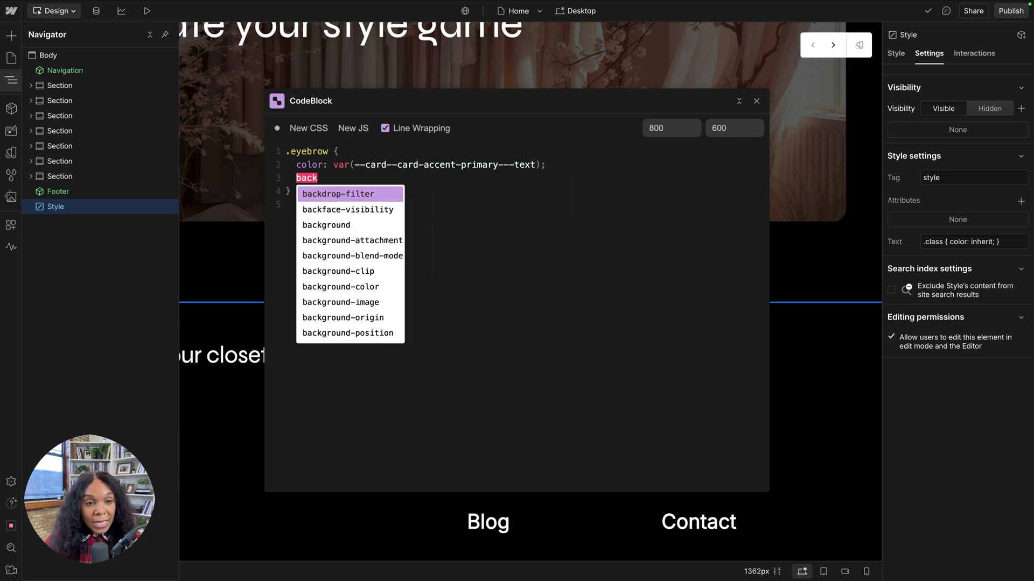
{"action": "key", "text": "Down"}
{"action": "key", "text": "Down"}
{"action": "key", "text": "Return"}
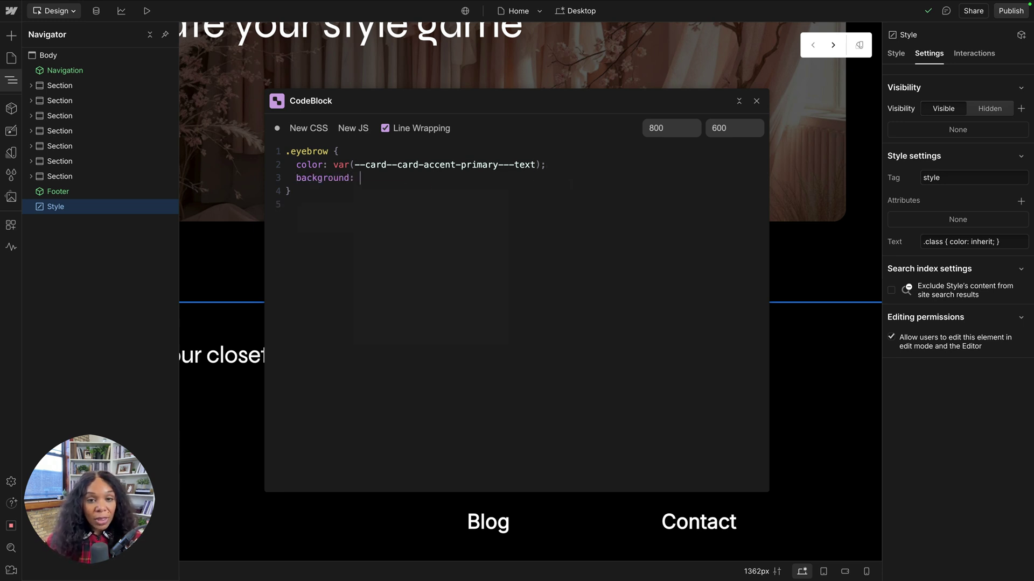
{"action": "type", "text": "var(--"}
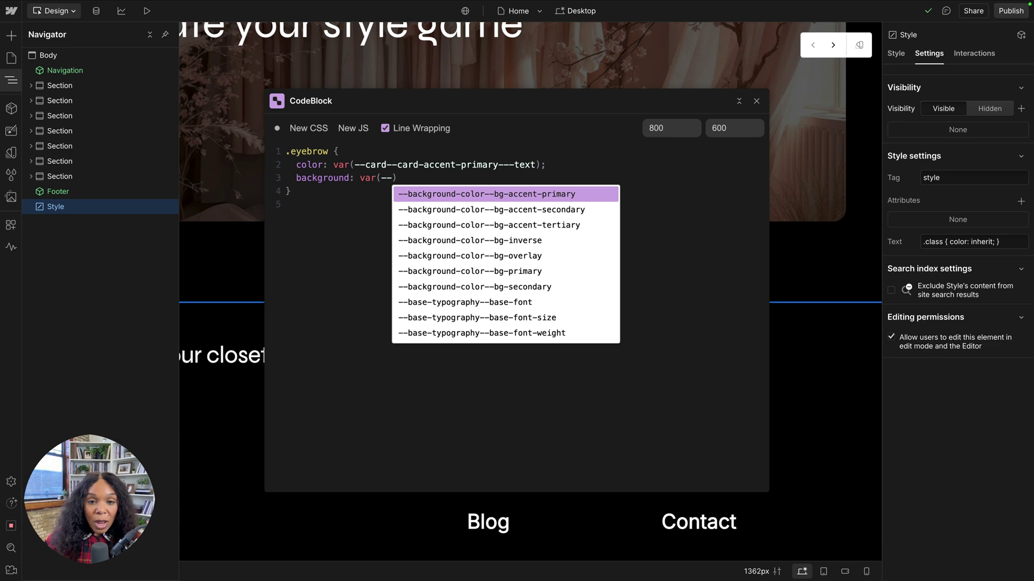
{"action": "key", "text": "Return"}
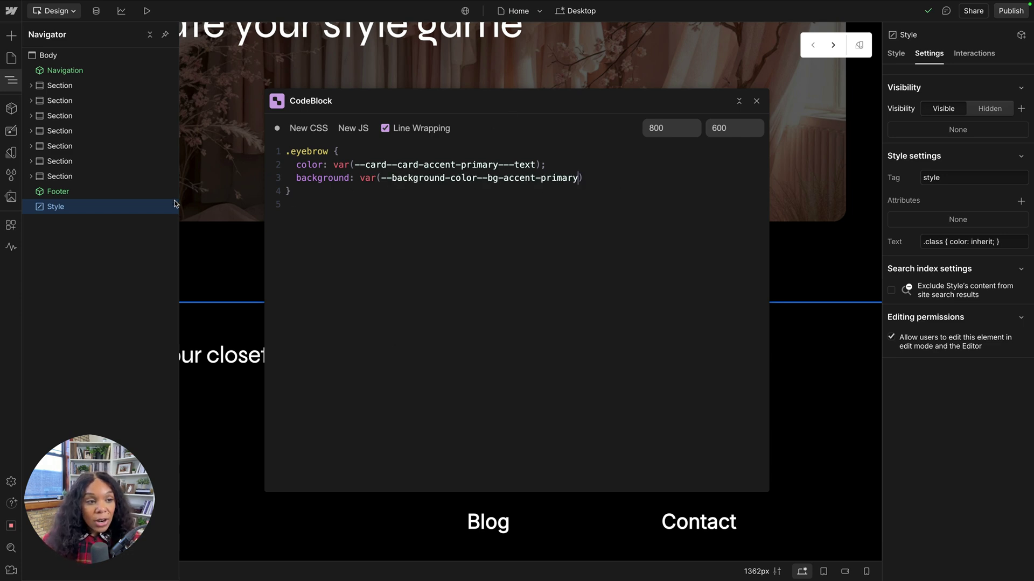
{"action": "type", "text": ");"}
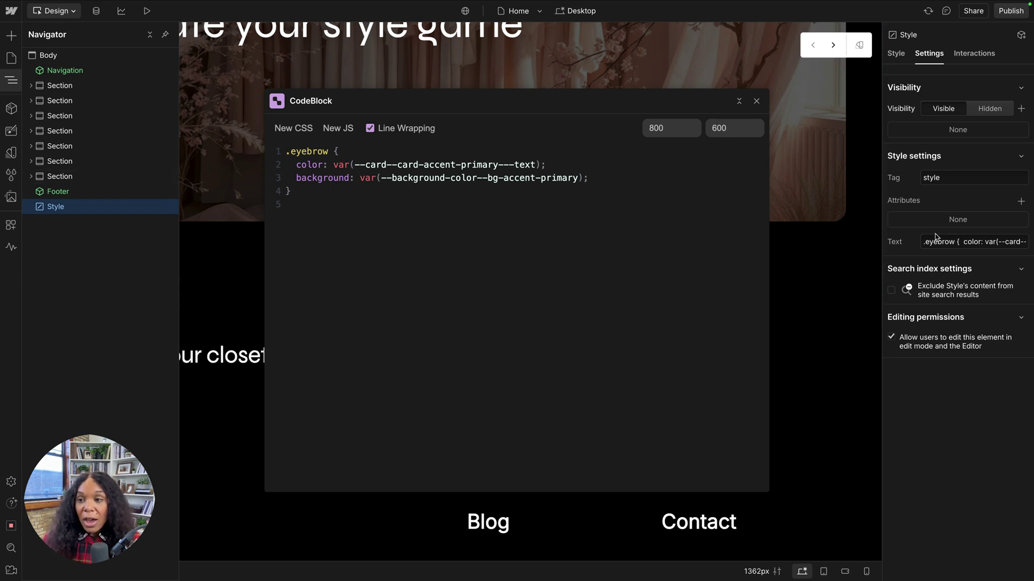
{"action": "left_click_drag", "start_coordinate": [925, 242], "coordinate": [1012, 243]}
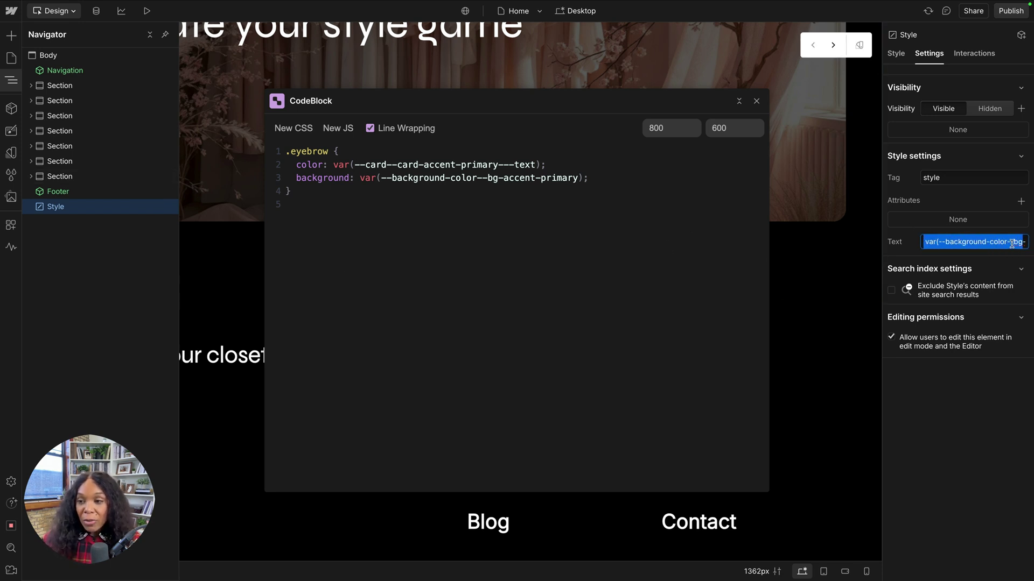
{"action": "key", "text": "ctrl+c"}
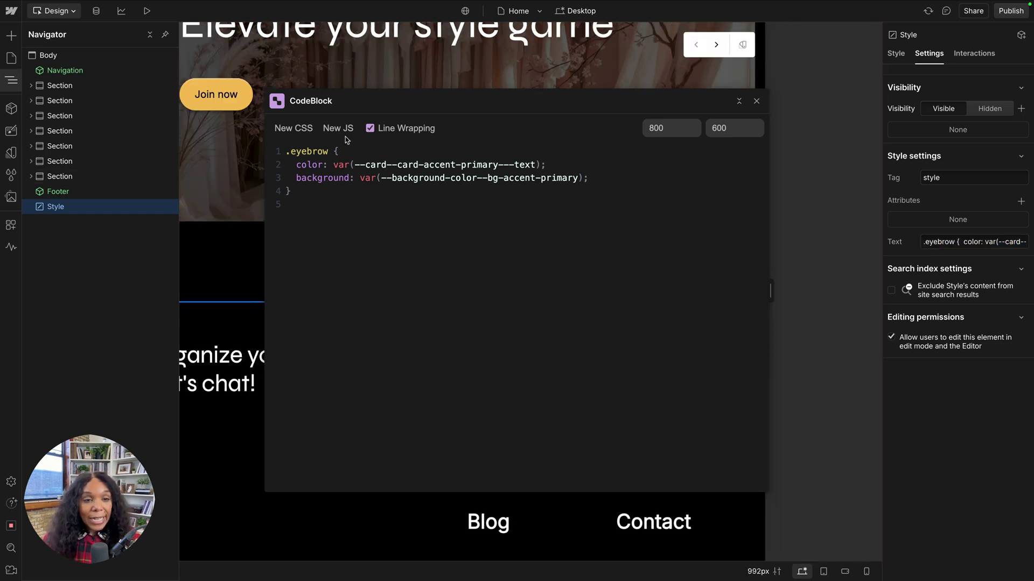
Add a New JS Script element and replace its code with document.querySelector(`.eyebrow`);
{"action": "left_click", "coordinate": [343, 129]}
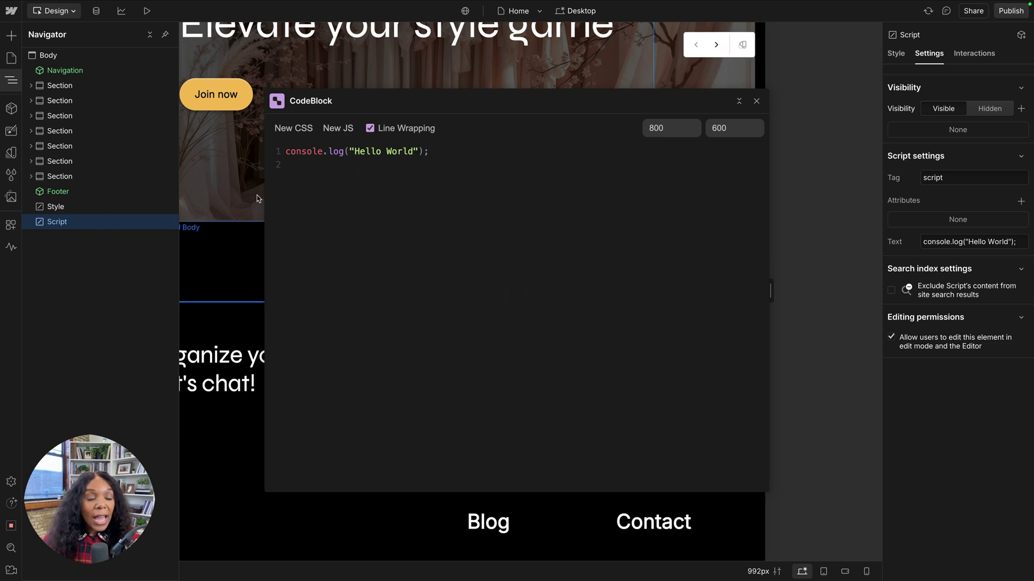
{"action": "left_click", "coordinate": [296, 154]}
{"action": "key", "text": "ctrl+a"}
{"action": "type", "text": "doc"}
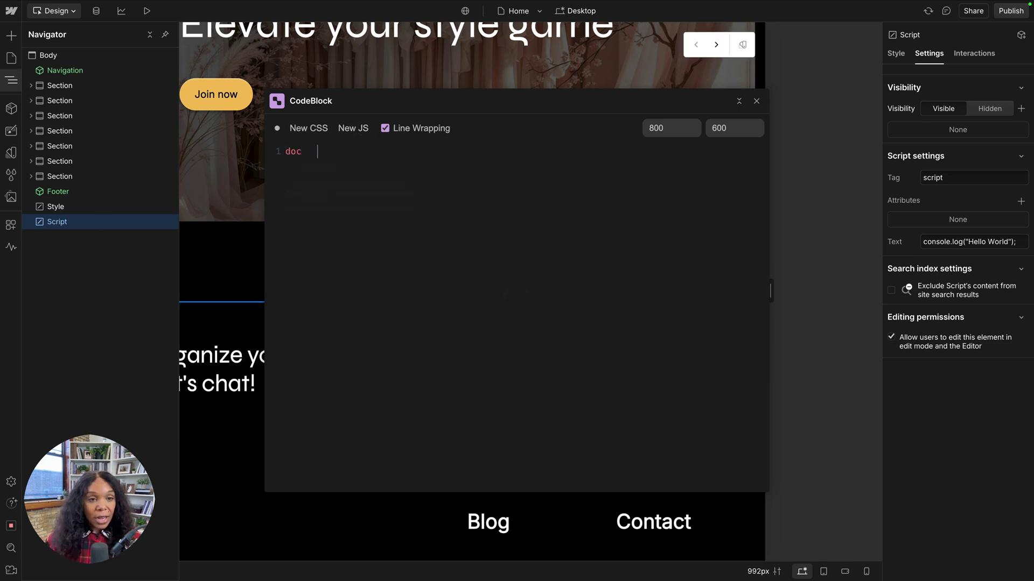
{"action": "type", "text": "cument"}
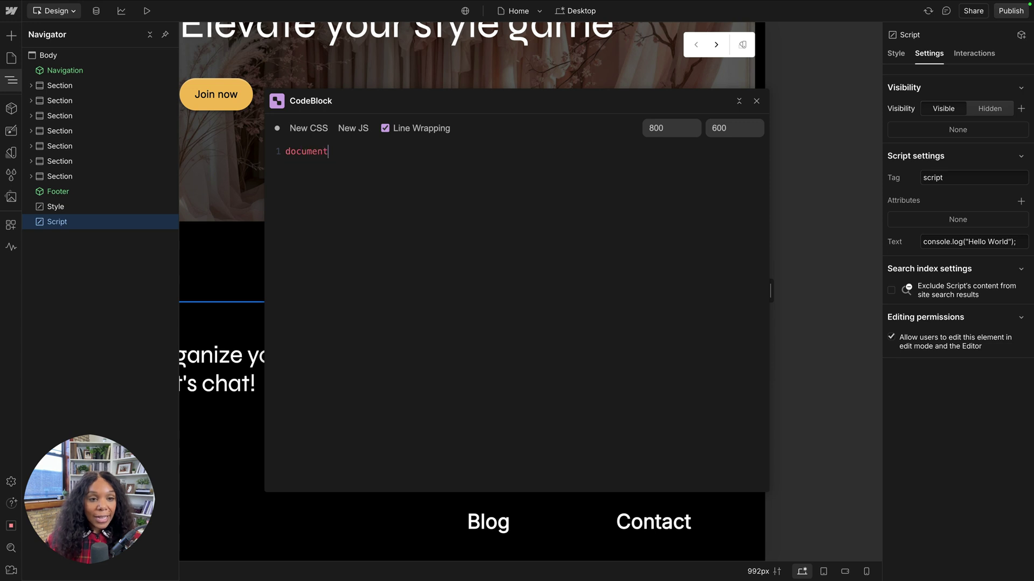
{"action": "type", "text": ".quer"}
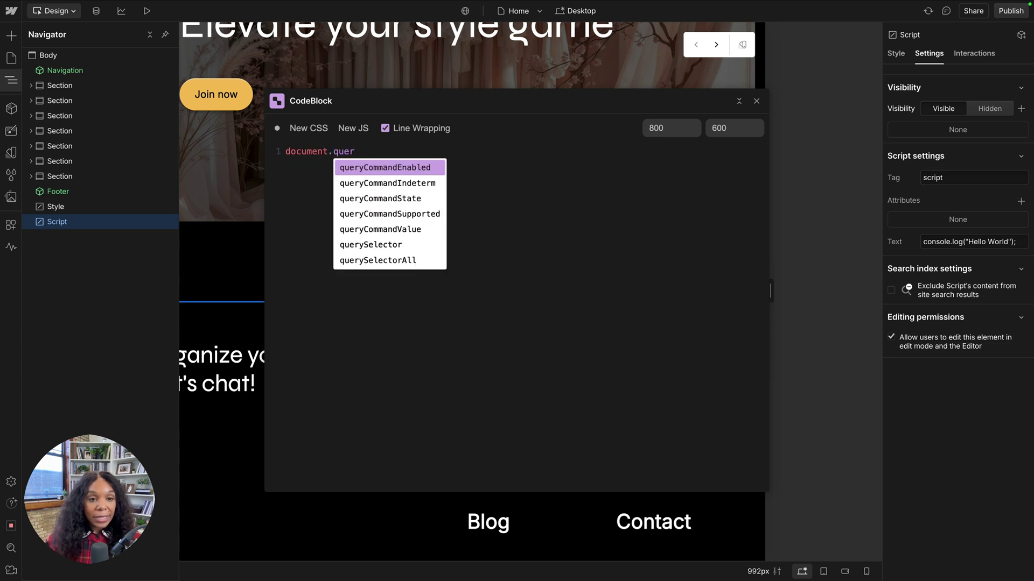
{"action": "type", "text": "ySe"}
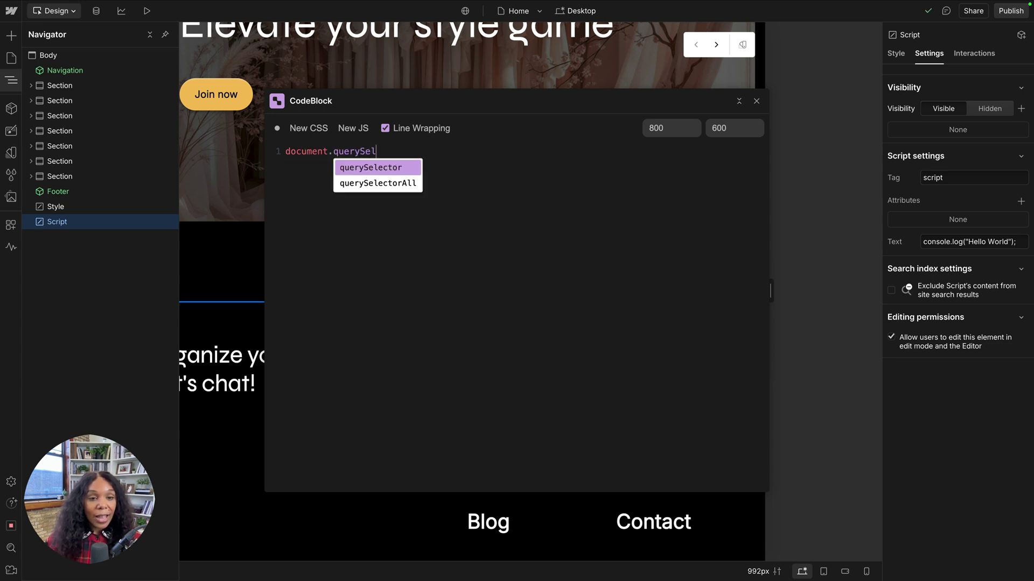
{"action": "type", "text": "l"}
{"action": "key", "text": "Return"}
{"action": "type", "text": "("}
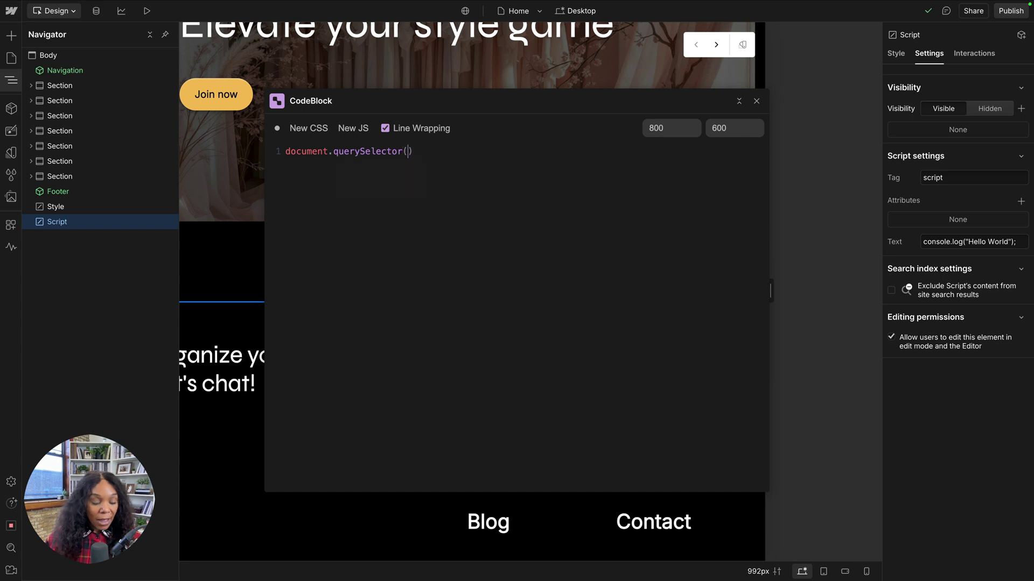
{"action": "type", "text": "`."}
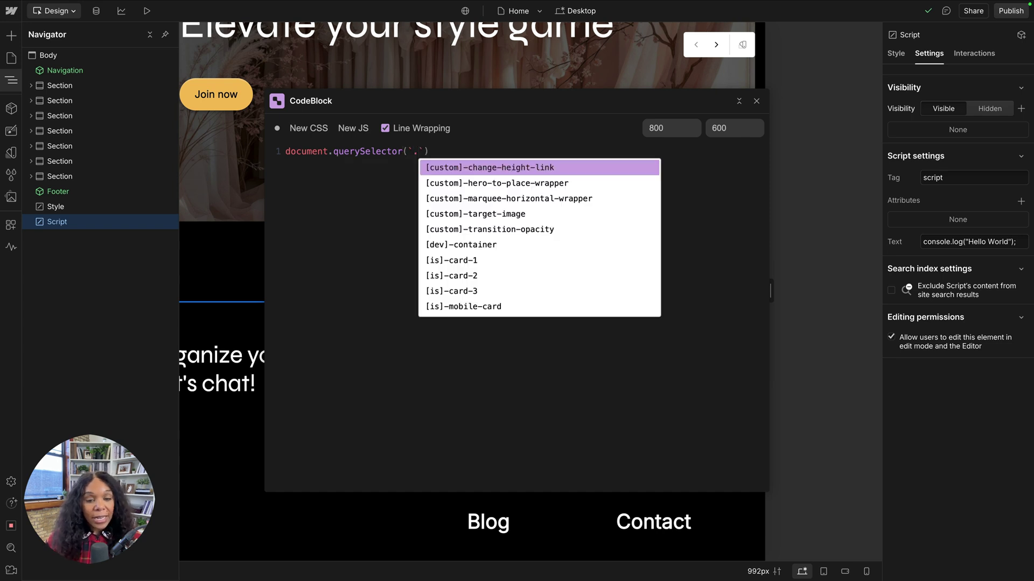
{"action": "type", "text": "eye"}
{"action": "key", "text": "Return"}
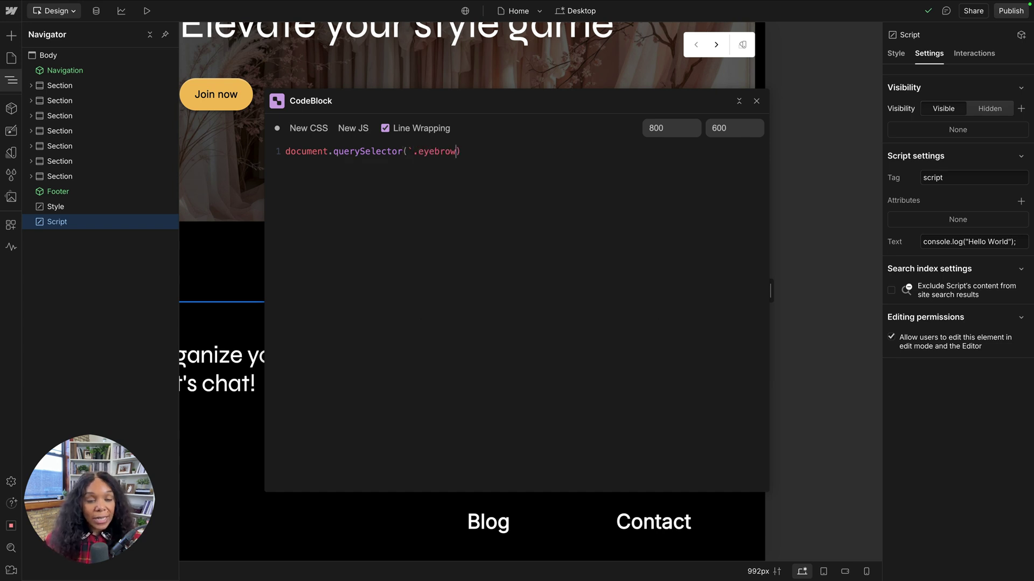
{"action": "type", "text": "`"}
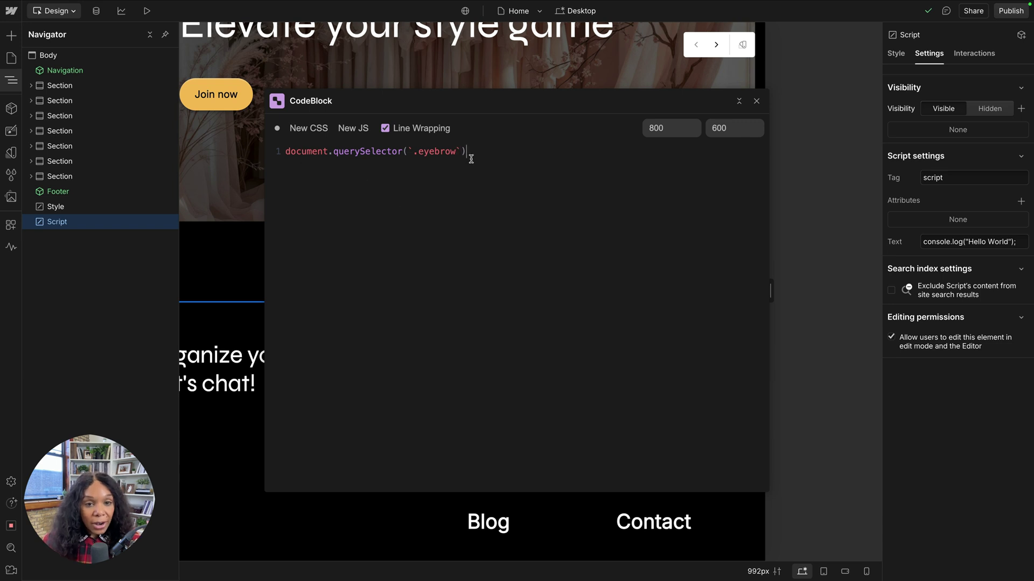
Check the Script element's saved code in its Text field
{"action": "left_click_drag", "start_coordinate": [471, 159], "coordinate": [275, 138]}
{"action": "left_click", "coordinate": [478, 152]}
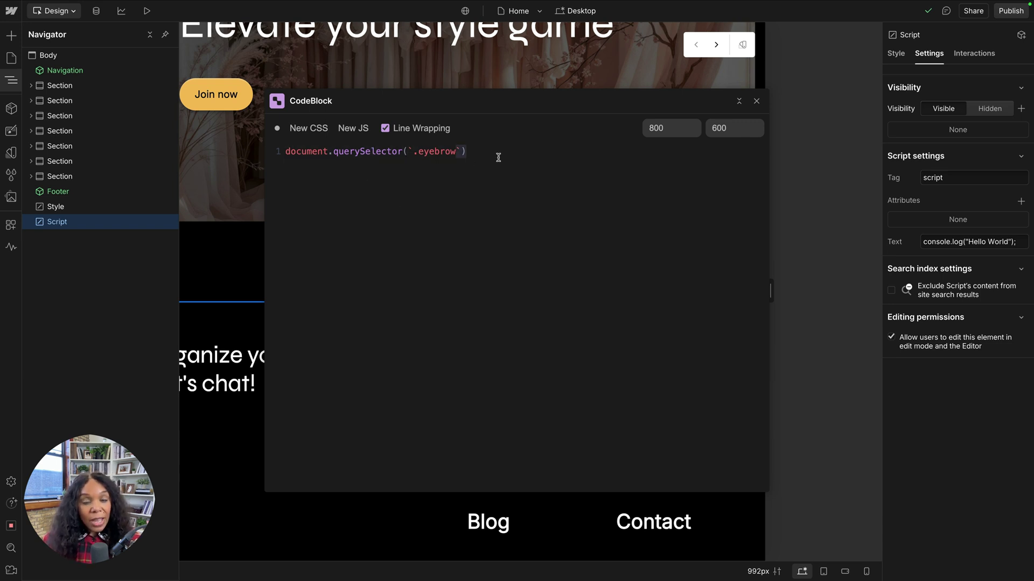
{"action": "left_click", "coordinate": [70, 207]}
{"action": "left_click", "coordinate": [59, 221]}
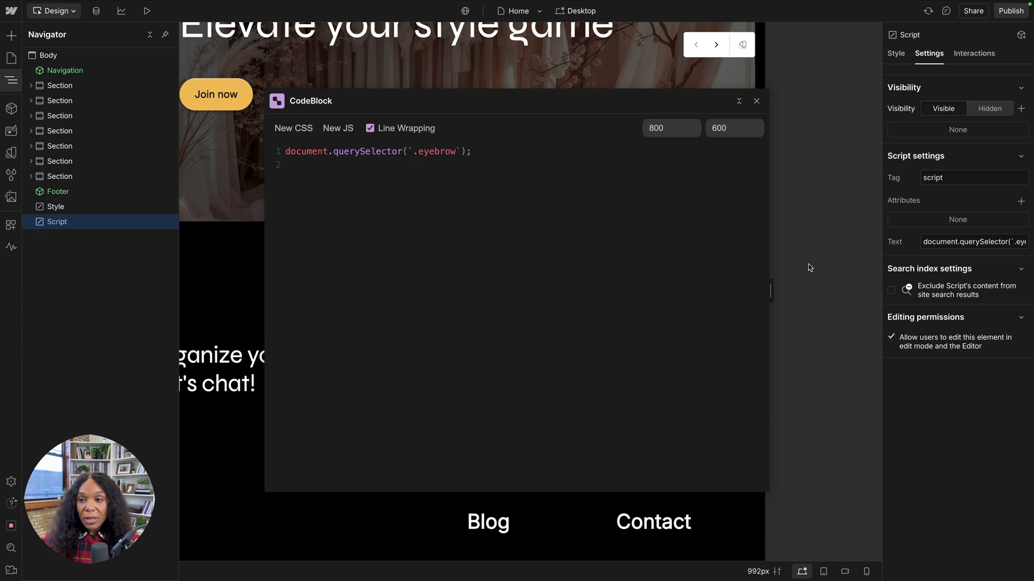
{"action": "left_click", "coordinate": [940, 241]}
{"action": "left_click", "coordinate": [1026, 242]}
{"action": "key", "text": "Home"}
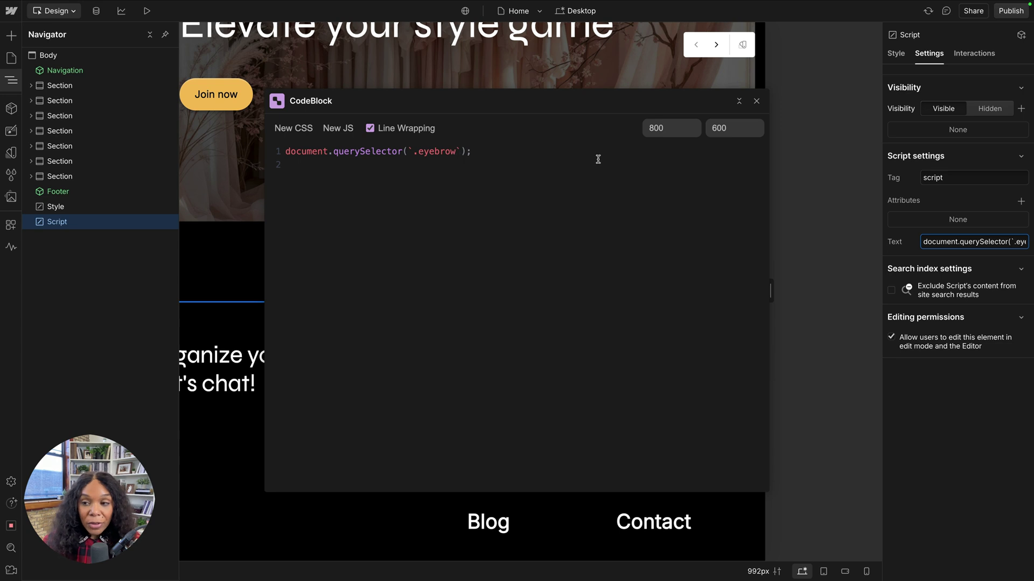
{"action": "left_click", "coordinate": [939, 242]}
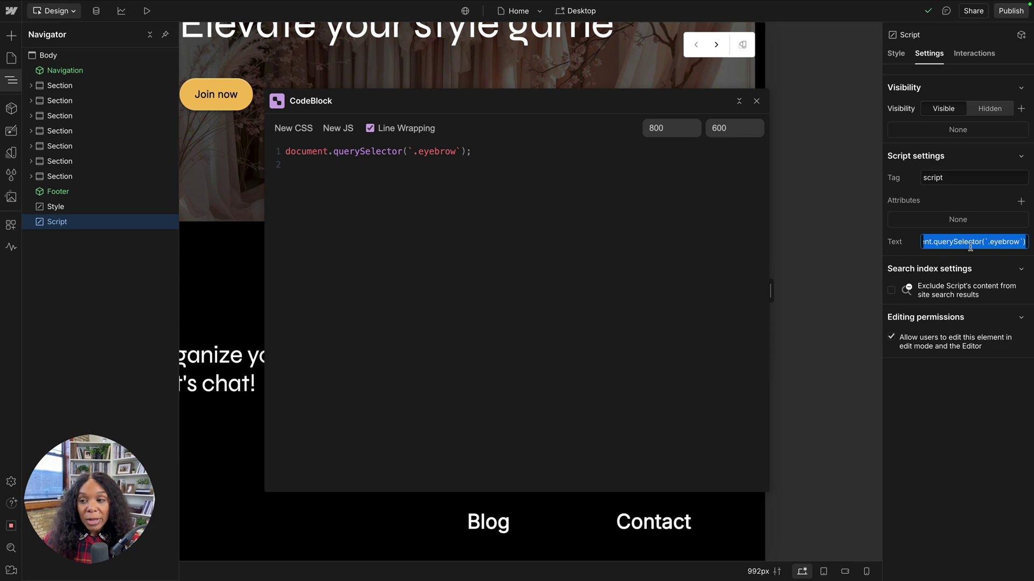
{"action": "left_click_drag", "start_coordinate": [953, 241], "coordinate": [1025, 241]}
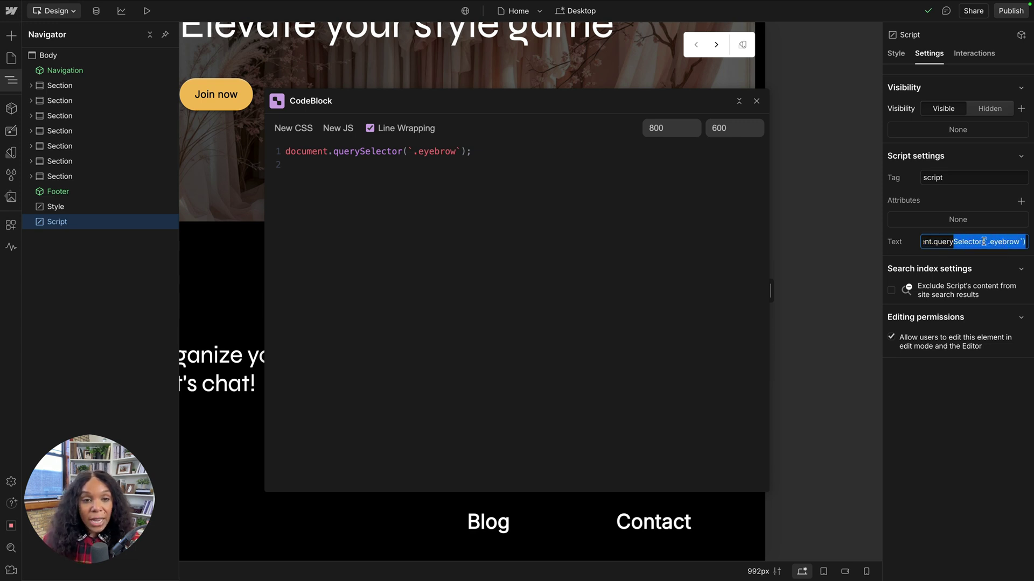